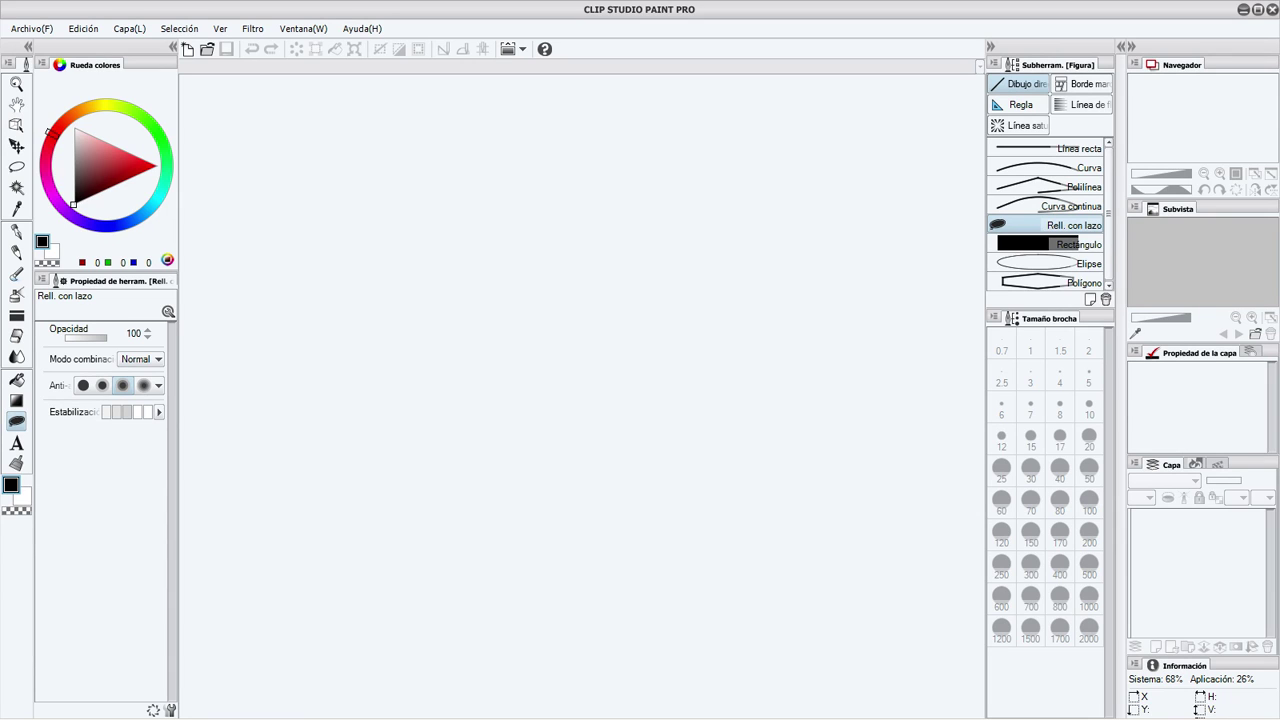
Create a new A4 canvas, 210 × 297 mm at 350 dpi, with white paper and colour expression
key(ctrl+n)
click(839, 118)
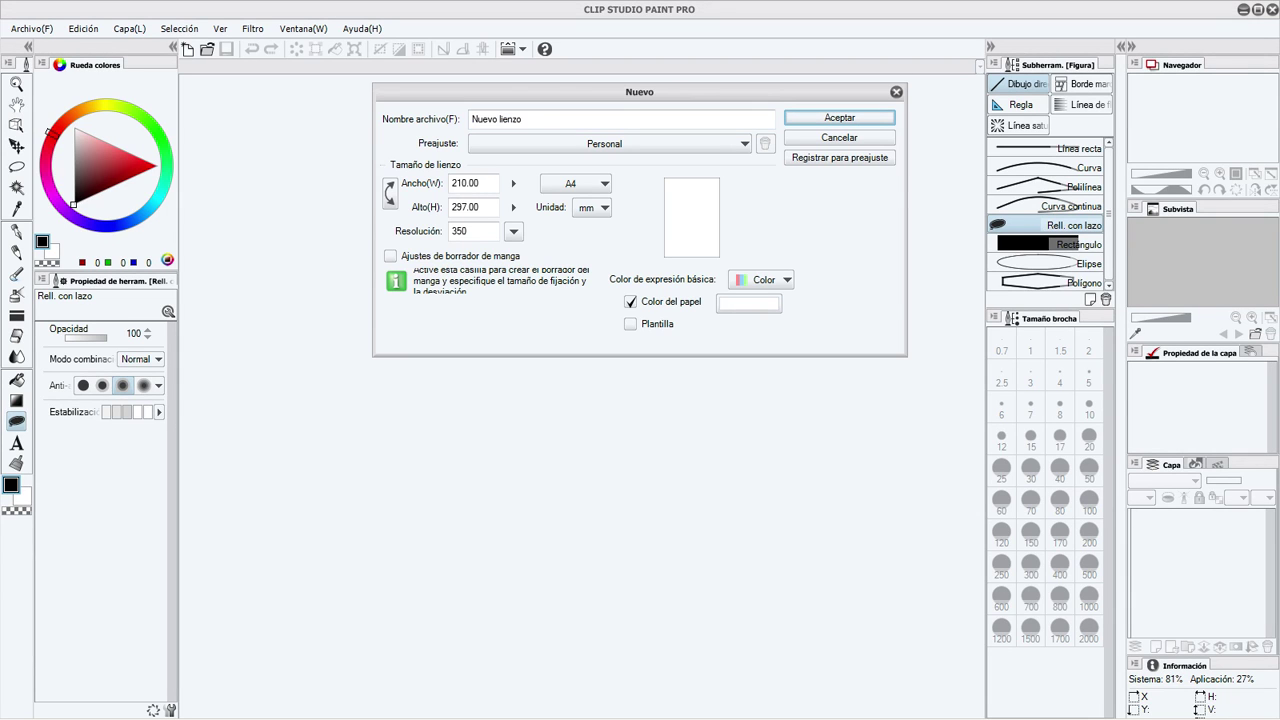
key(Return)
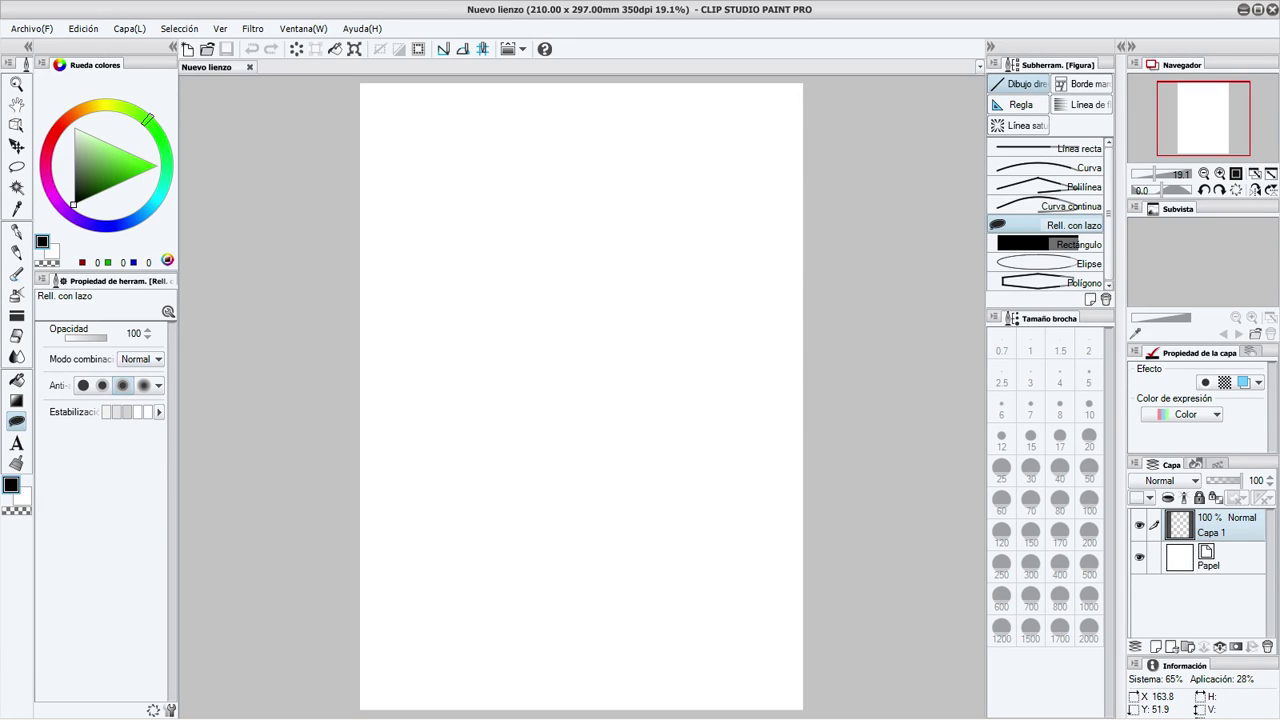
drag(687, 394, 682, 432)
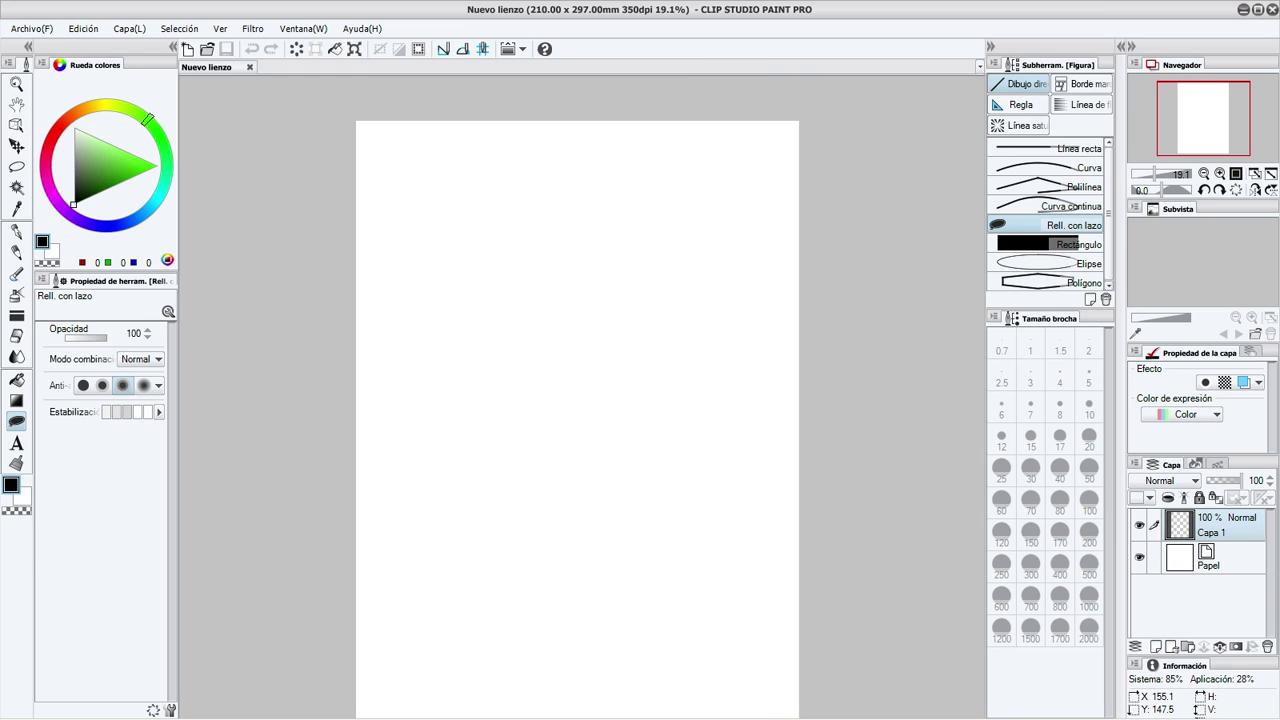
drag(576, 378, 573, 334)
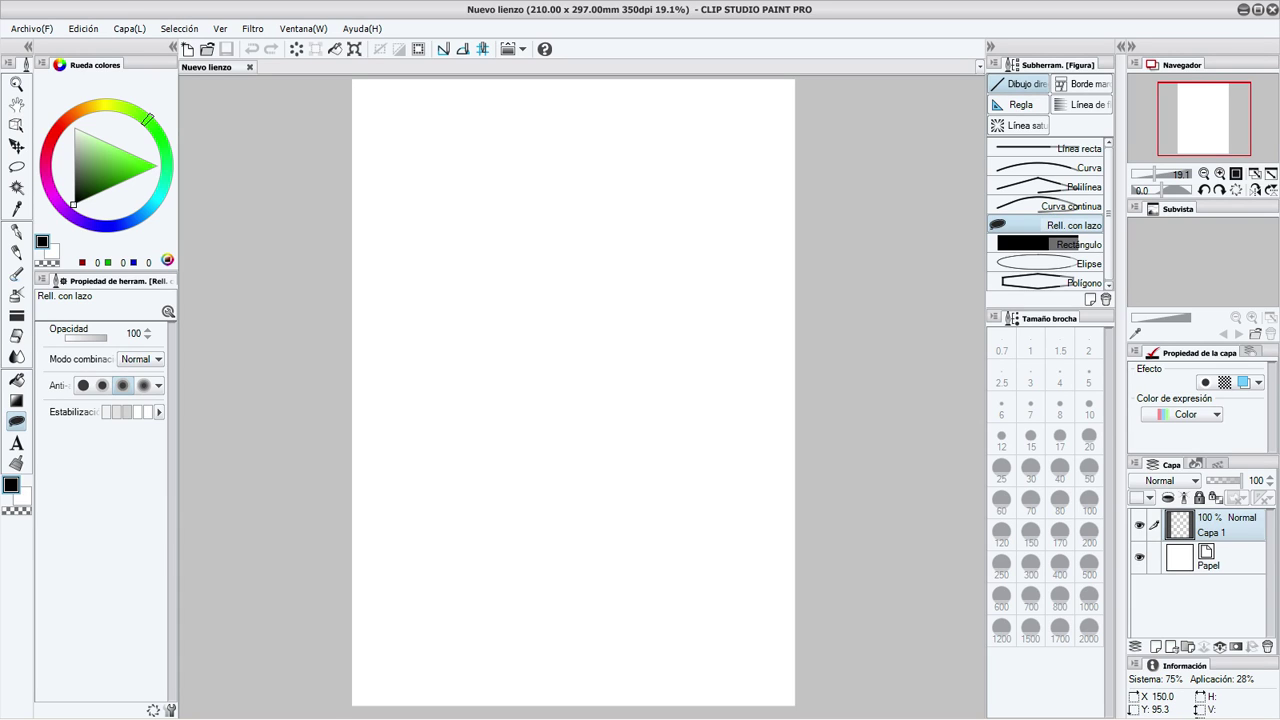
drag(608, 319, 611, 314)
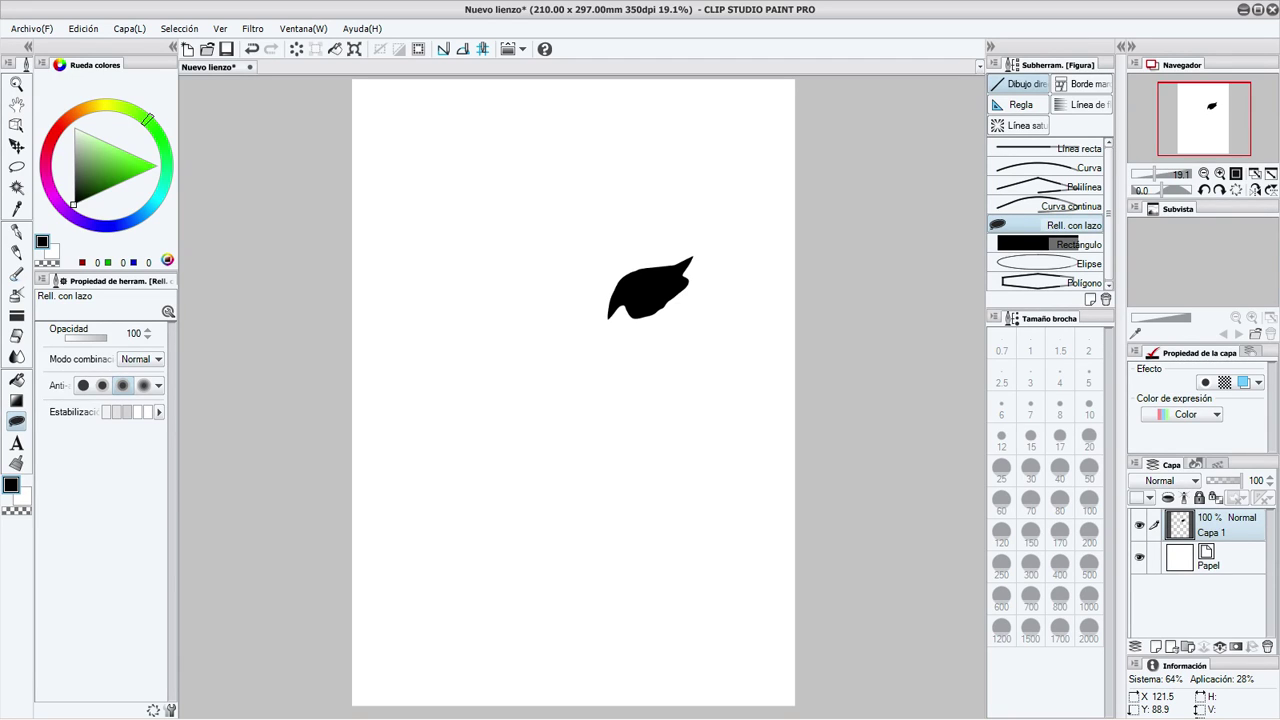
key(ctrl+z)
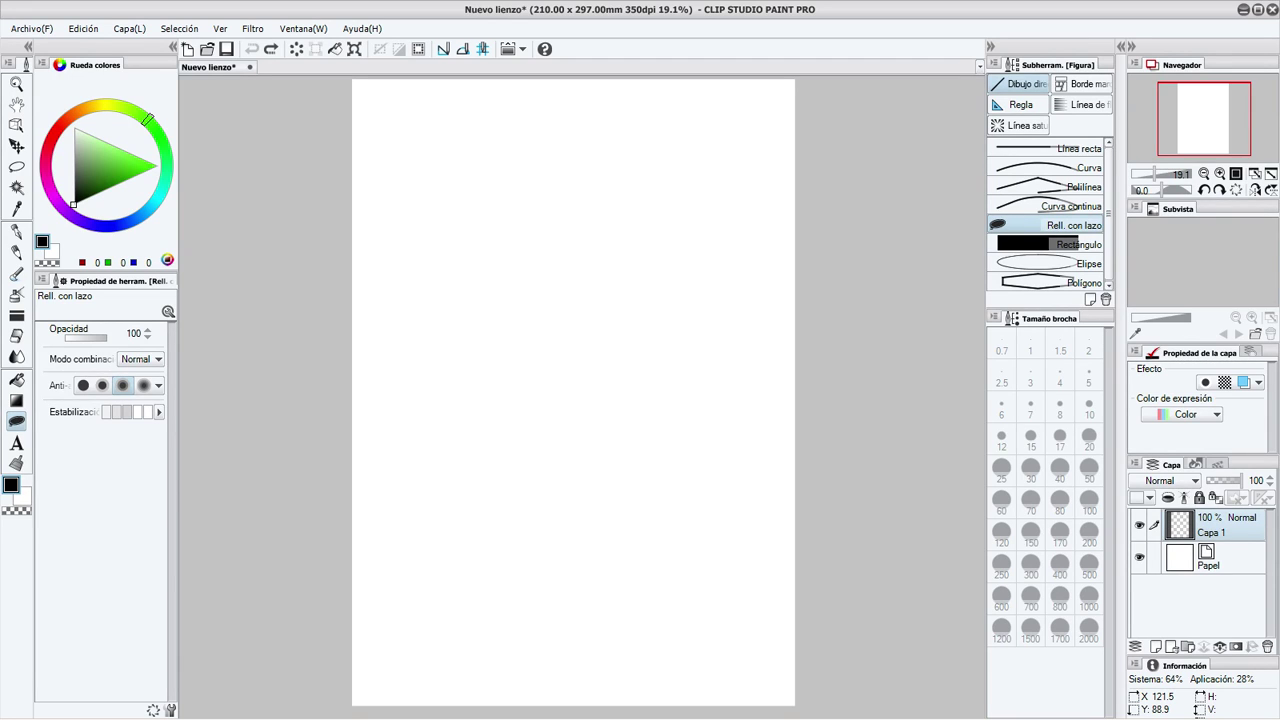
mouse_move(624, 225)
mouse_down()
mouse_move(581, 252)
mouse_move(601, 223)
mouse_move(622, 224)
mouse_up()
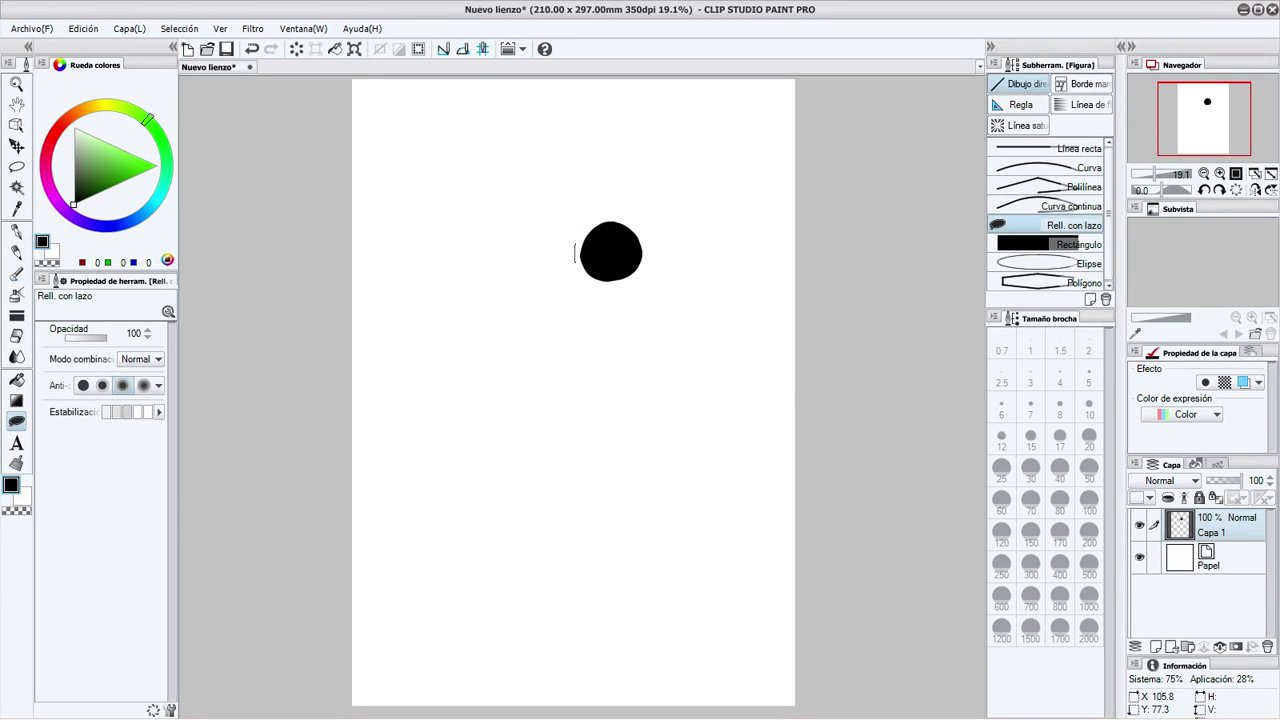
mouse_move(575, 244)
mouse_down()
mouse_move(600, 217)
mouse_move(575, 262)
mouse_up()
key(ctrl+z)
key(ctrl+z)
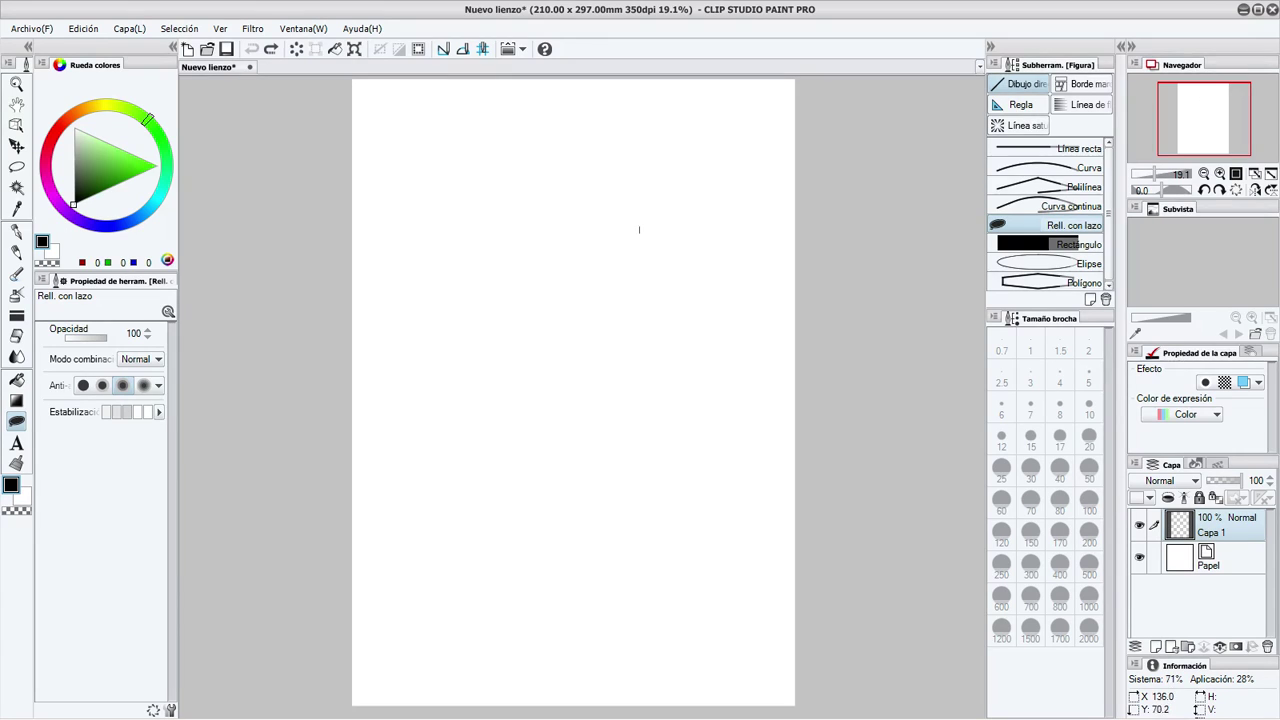
Lasso-fill a black top hat with a rounded crown and wide curved brim, leaving white shapes for round goggles with dark rims
mouse_move(639, 229)
mouse_down()
mouse_move(640, 162)
mouse_move(620, 136)
mouse_move(548, 110)
mouse_move(485, 117)
mouse_move(444, 162)
mouse_move(458, 247)
mouse_move(501, 250)
mouse_move(530, 280)
mouse_move(560, 280)
mouse_move(591, 241)
mouse_move(640, 237)
mouse_up()
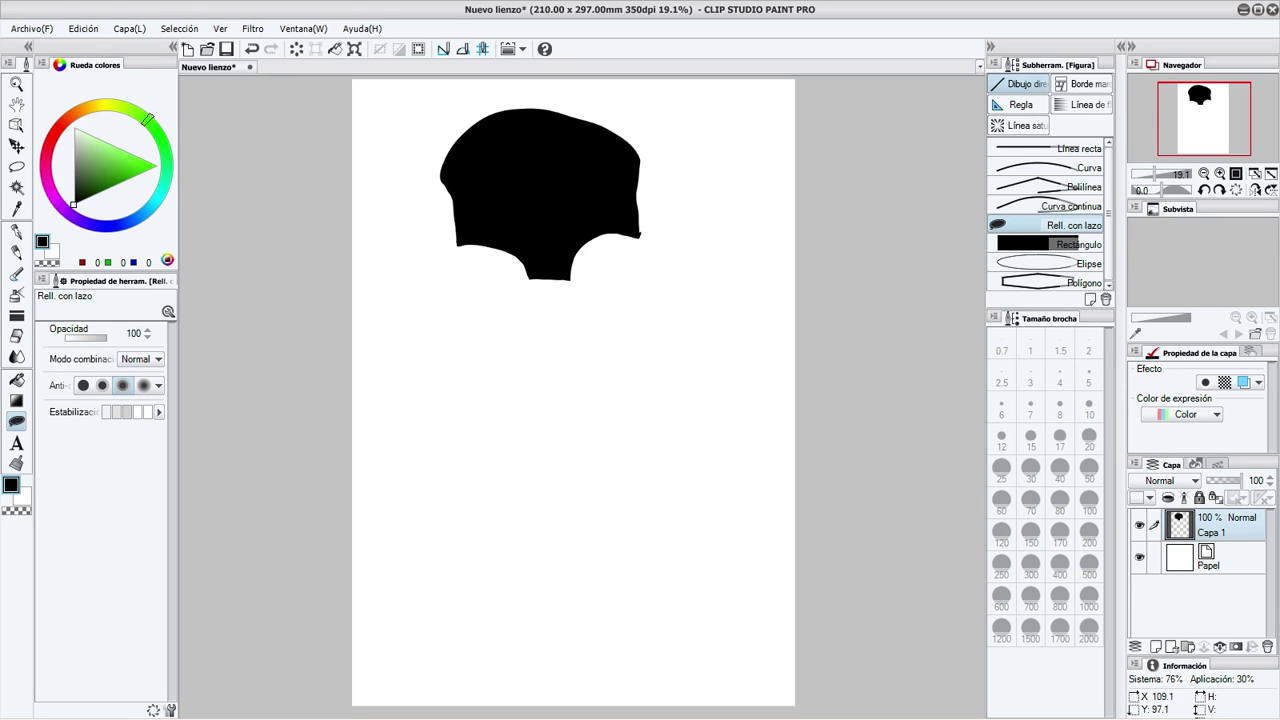
mouse_move(578, 292)
mouse_down()
mouse_move(596, 250)
mouse_move(627, 250)
mouse_move(644, 300)
mouse_move(613, 318)
mouse_move(641, 285)
mouse_move(636, 265)
mouse_move(579, 280)
mouse_up()
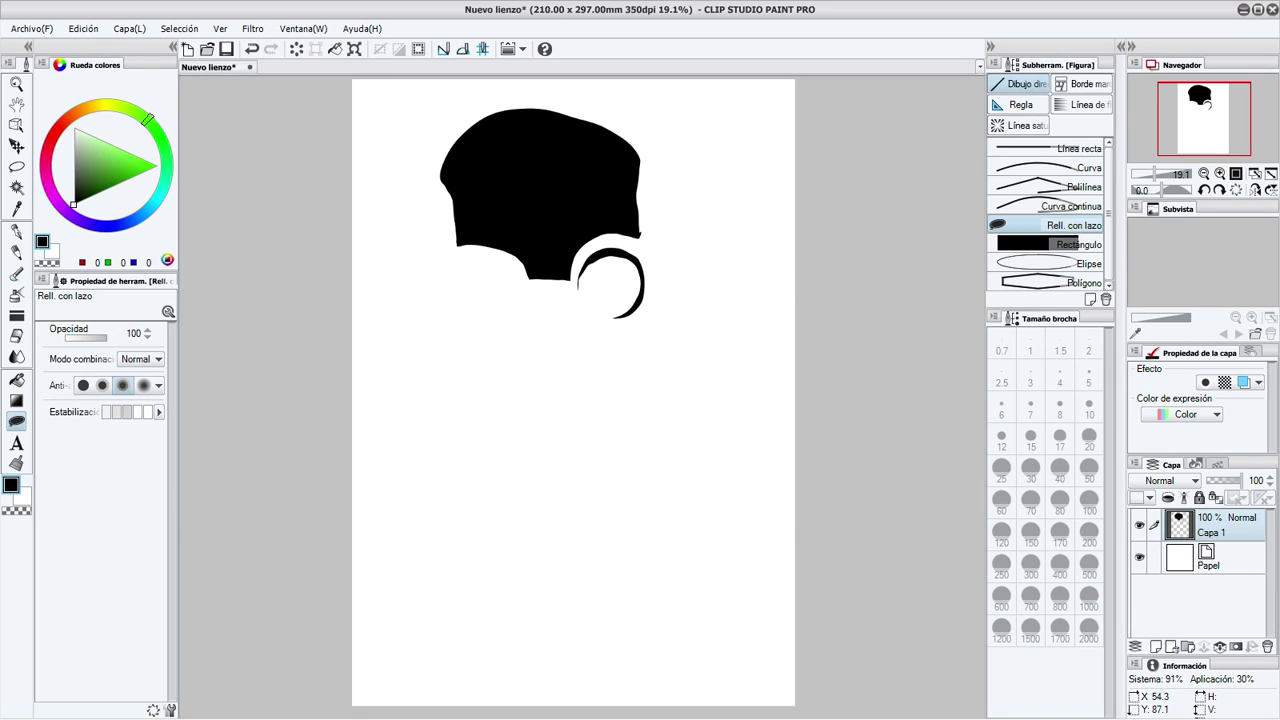
mouse_move(458, 266)
mouse_down()
mouse_move(512, 265)
mouse_move(505, 322)
mouse_move(514, 300)
mouse_move(485, 266)
mouse_move(462, 266)
mouse_up()
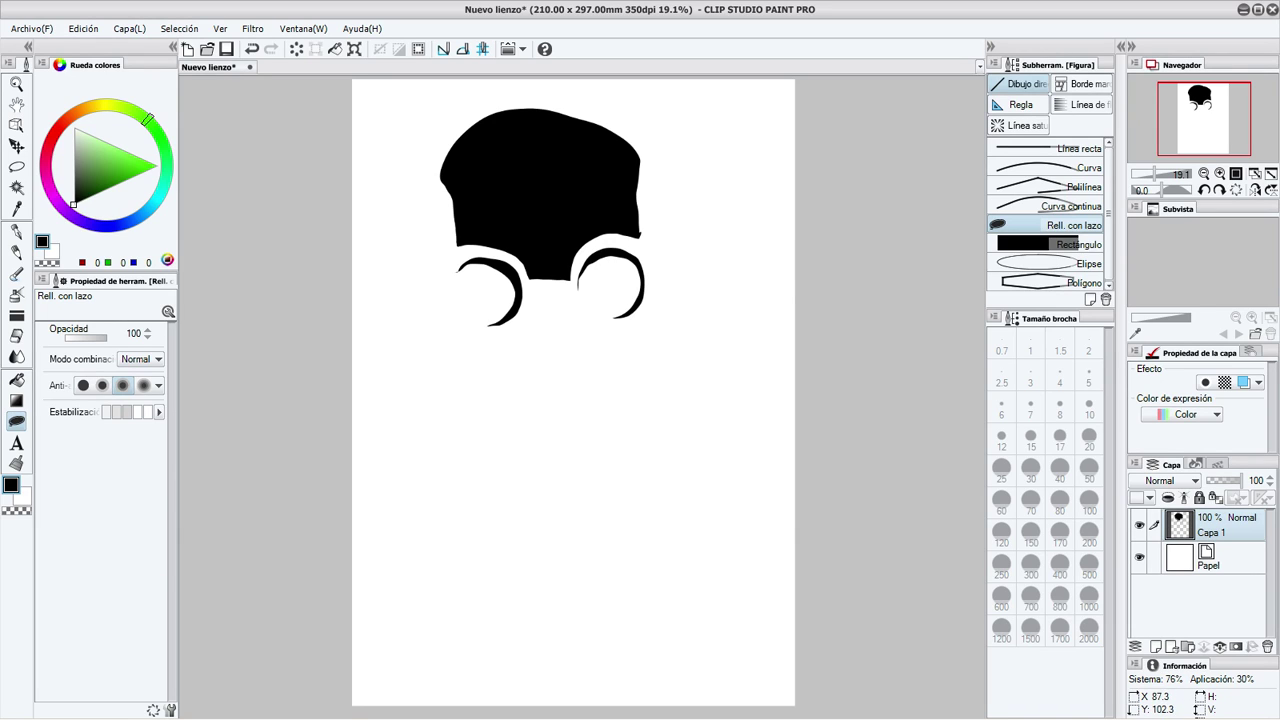
mouse_move(568, 296)
mouse_down()
mouse_move(596, 330)
mouse_move(512, 327)
mouse_move(520, 298)
mouse_up()
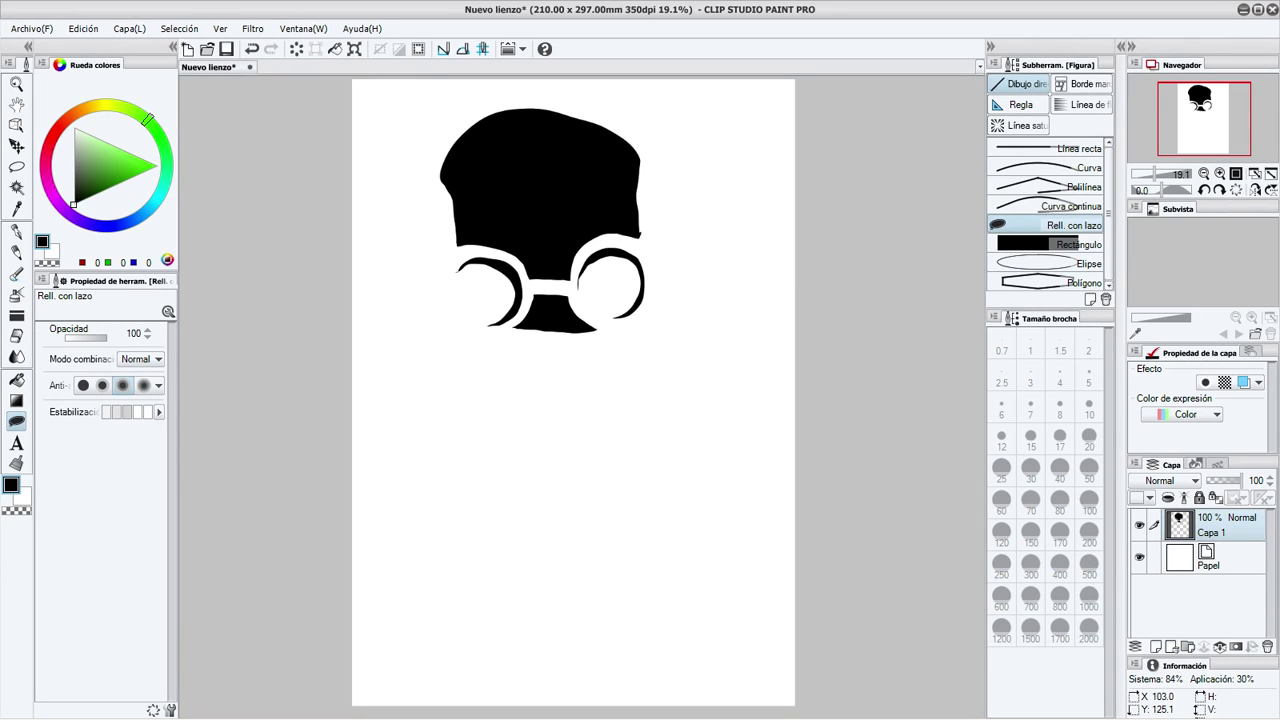
mouse_move(629, 322)
mouse_down()
mouse_move(715, 280)
mouse_move(740, 286)
mouse_move(748, 321)
mouse_move(733, 355)
mouse_move(681, 390)
mouse_move(602, 409)
mouse_move(457, 394)
mouse_move(391, 361)
mouse_move(367, 333)
mouse_move(366, 306)
mouse_move(406, 297)
mouse_move(498, 335)
mouse_move(456, 341)
mouse_move(544, 358)
mouse_move(661, 331)
mouse_move(631, 323)
mouse_up()
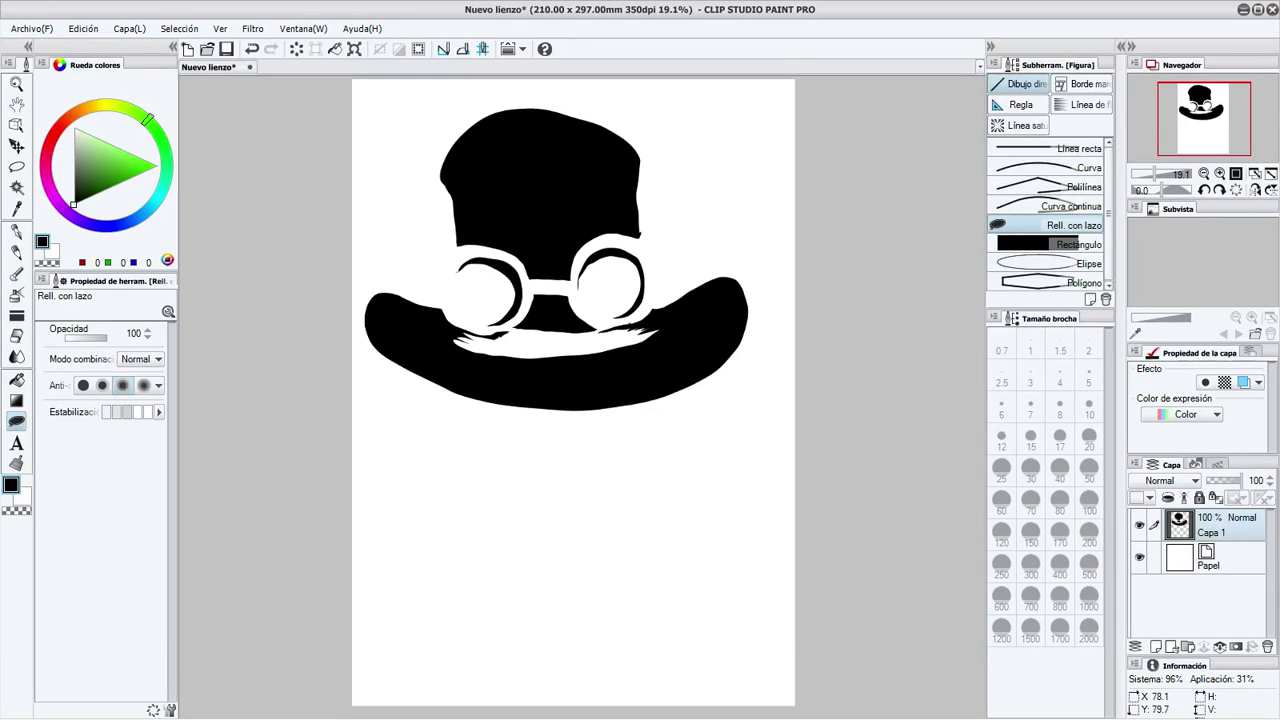
Erase the central underside of the hat brim with the hard eraser, leaving only a thin dark edge between its ends
drag(558, 379, 637, 394)
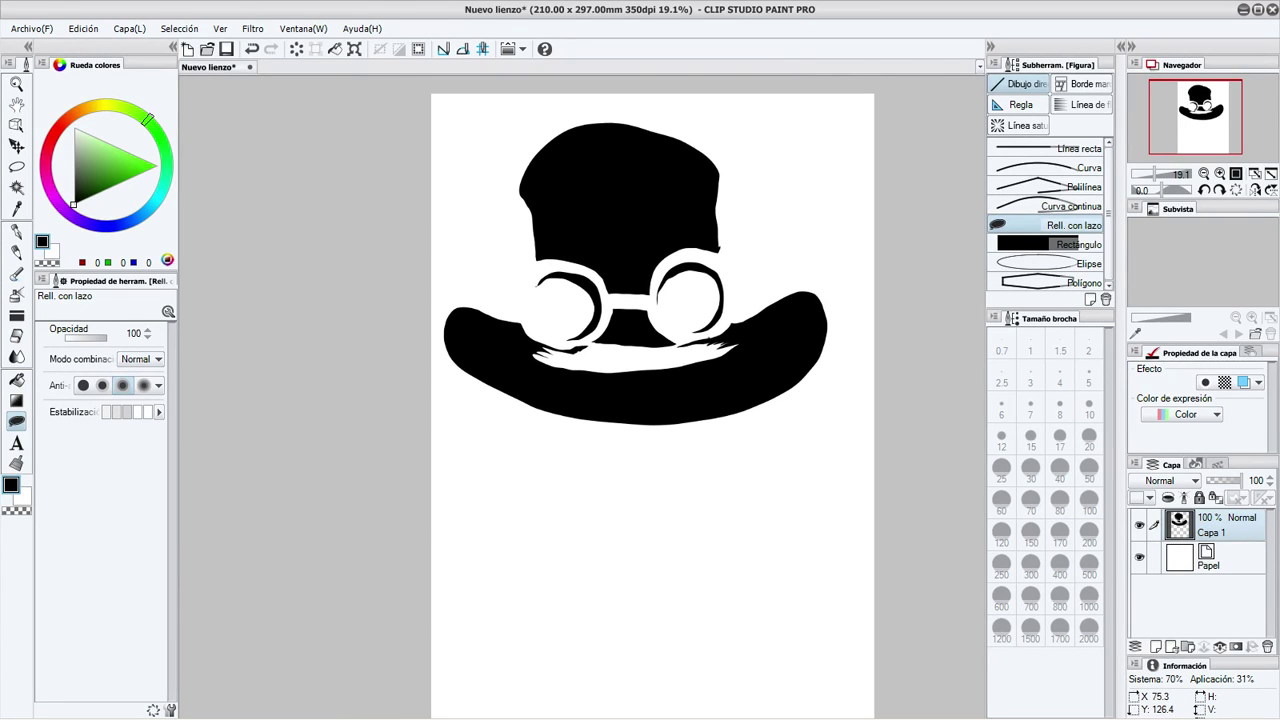
key(e)
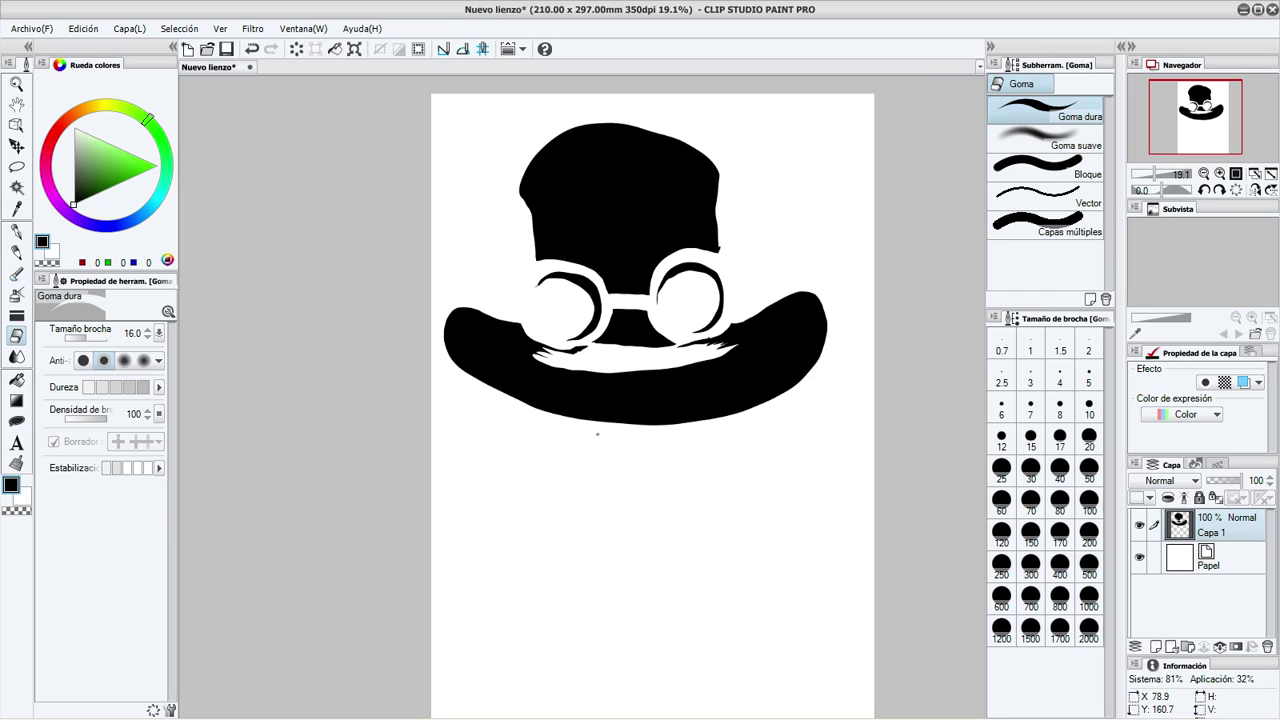
mouse_move(597, 438)
mouse_down()
mouse_move(543, 406)
mouse_move(712, 401)
mouse_move(599, 420)
mouse_move(548, 416)
mouse_move(542, 402)
mouse_move(739, 386)
mouse_move(527, 407)
mouse_move(541, 388)
mouse_move(716, 381)
mouse_up()
Lasso-fill black fringe locks with pointed tips hanging beneath both sides of the hat brim
key(u)
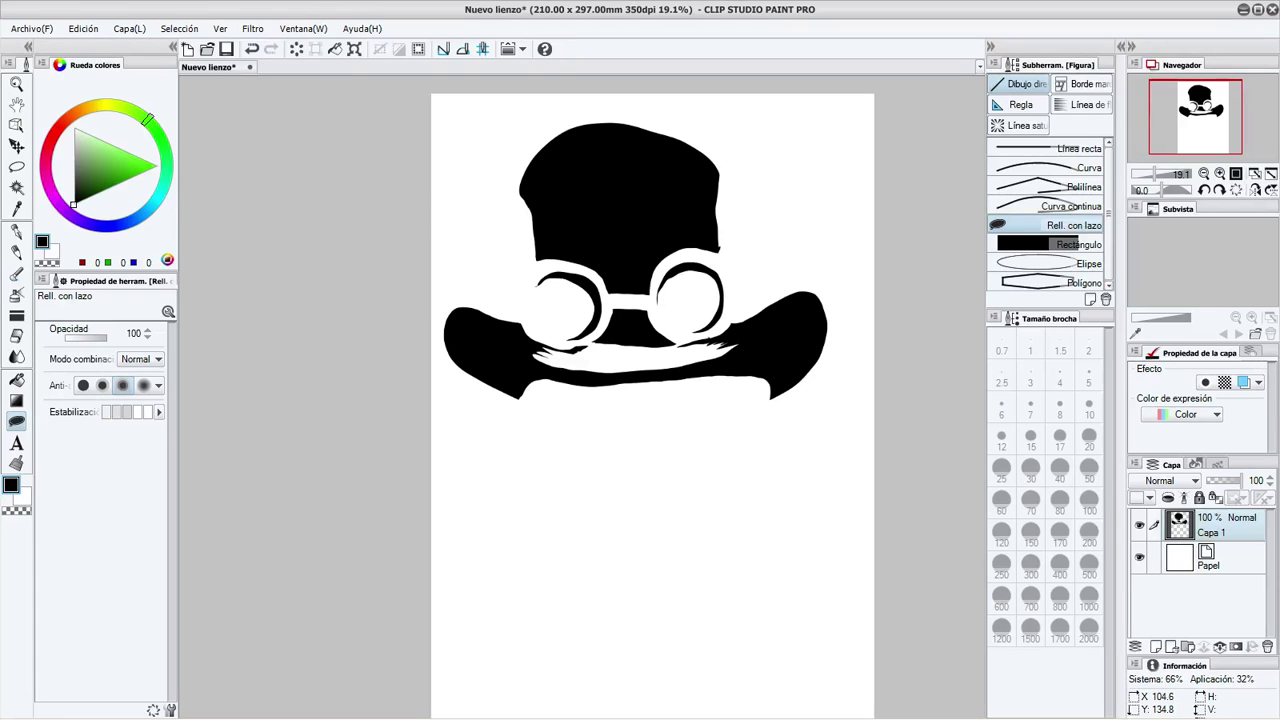
mouse_move(650, 382)
mouse_down()
mouse_move(633, 422)
mouse_move(645, 388)
mouse_move(605, 437)
mouse_move(546, 429)
mouse_move(565, 390)
mouse_move(537, 427)
mouse_move(552, 400)
mouse_move(533, 424)
mouse_move(540, 392)
mouse_move(522, 427)
mouse_move(523, 372)
mouse_move(650, 380)
mouse_up()
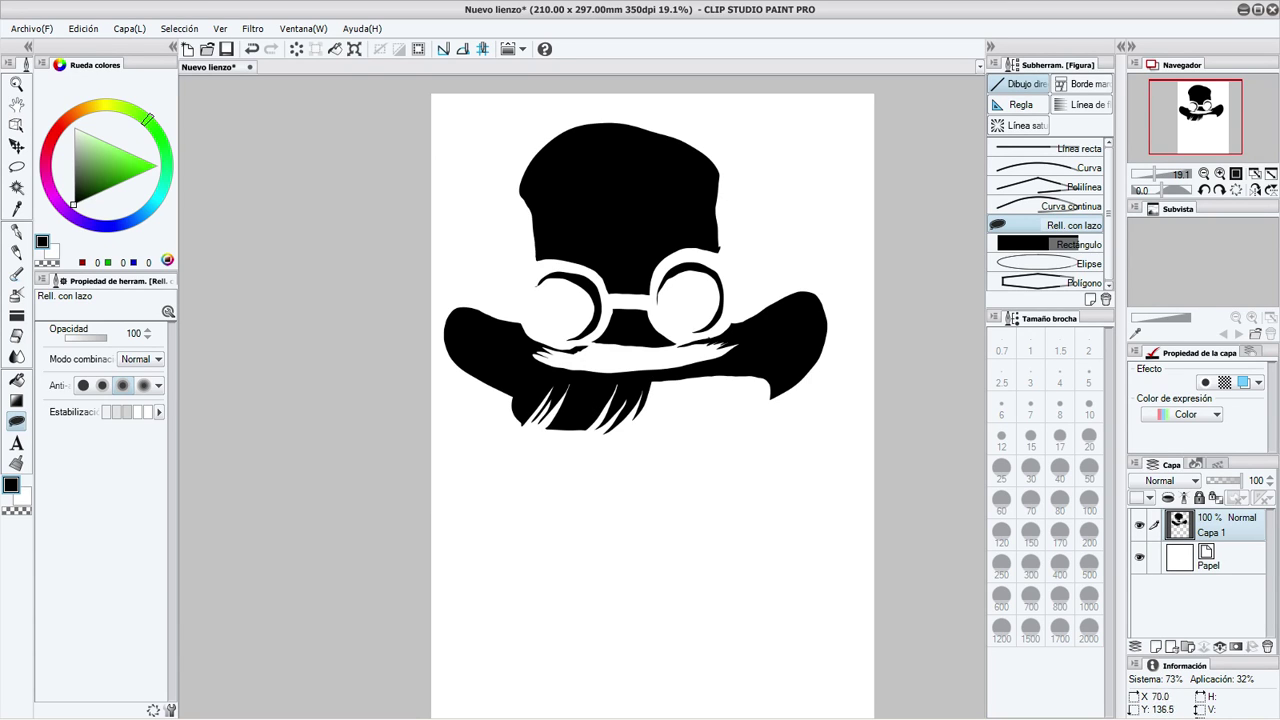
mouse_move(567, 392)
mouse_down()
mouse_move(535, 420)
mouse_move(527, 381)
mouse_move(546, 430)
mouse_move(528, 380)
mouse_move(567, 349)
mouse_move(552, 336)
mouse_up()
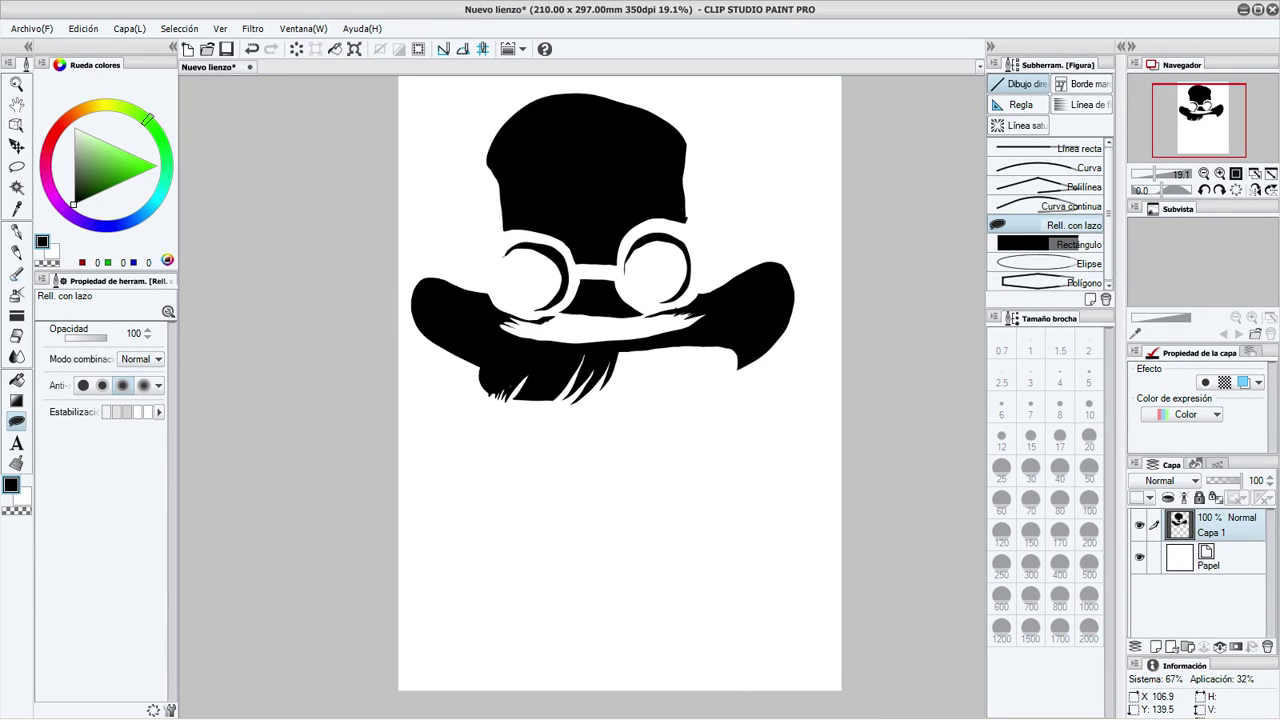
drag(649, 347, 671, 347)
Fill long black hair from both sides of the brim to the canvas's lower edge, with thin loose strands inside the right side
mouse_move(668, 396)
mouse_down()
mouse_move(675, 426)
mouse_move(618, 590)
mouse_move(636, 666)
mouse_move(623, 608)
mouse_move(636, 560)
mouse_move(647, 681)
mouse_move(671, 700)
mouse_move(707, 669)
mouse_move(703, 583)
mouse_move(738, 341)
mouse_move(712, 326)
mouse_up()
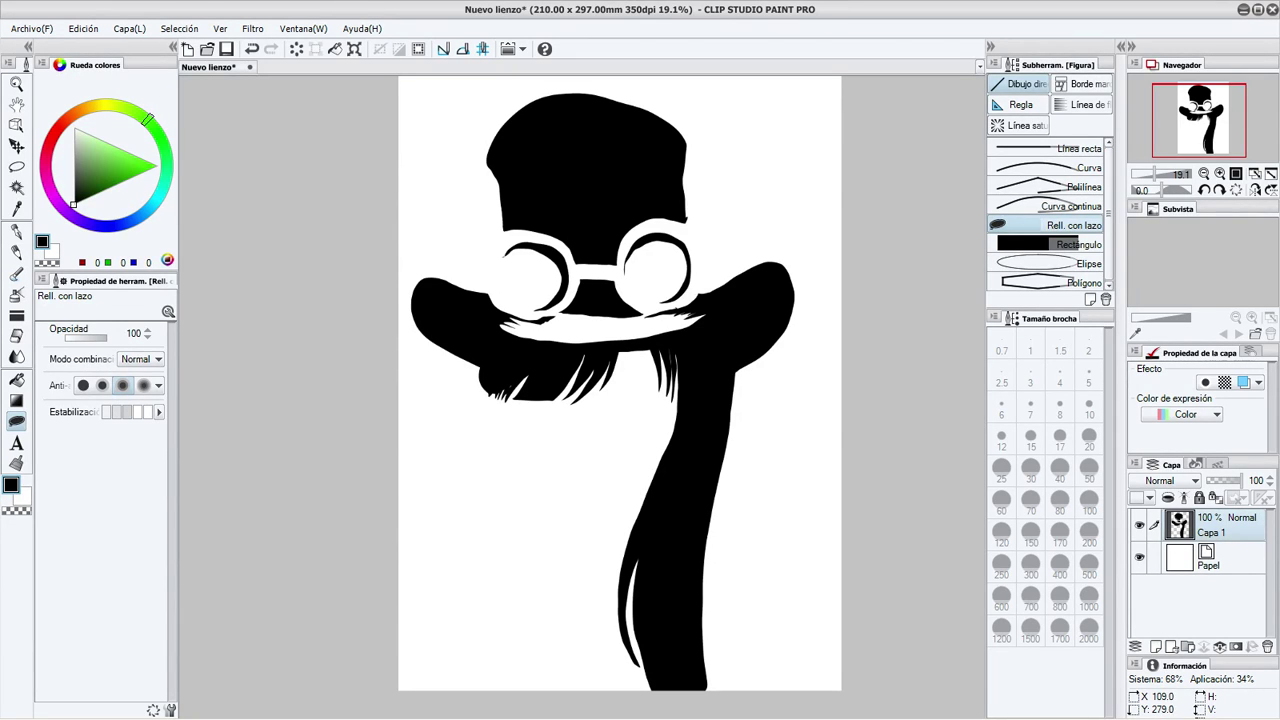
mouse_move(632, 543)
mouse_down()
mouse_move(611, 667)
mouse_move(612, 581)
mouse_move(634, 542)
mouse_up()
drag(627, 447, 694, 402)
mouse_move(597, 335)
mouse_down()
mouse_move(603, 520)
mouse_move(587, 642)
mouse_move(538, 672)
mouse_move(556, 312)
mouse_up()
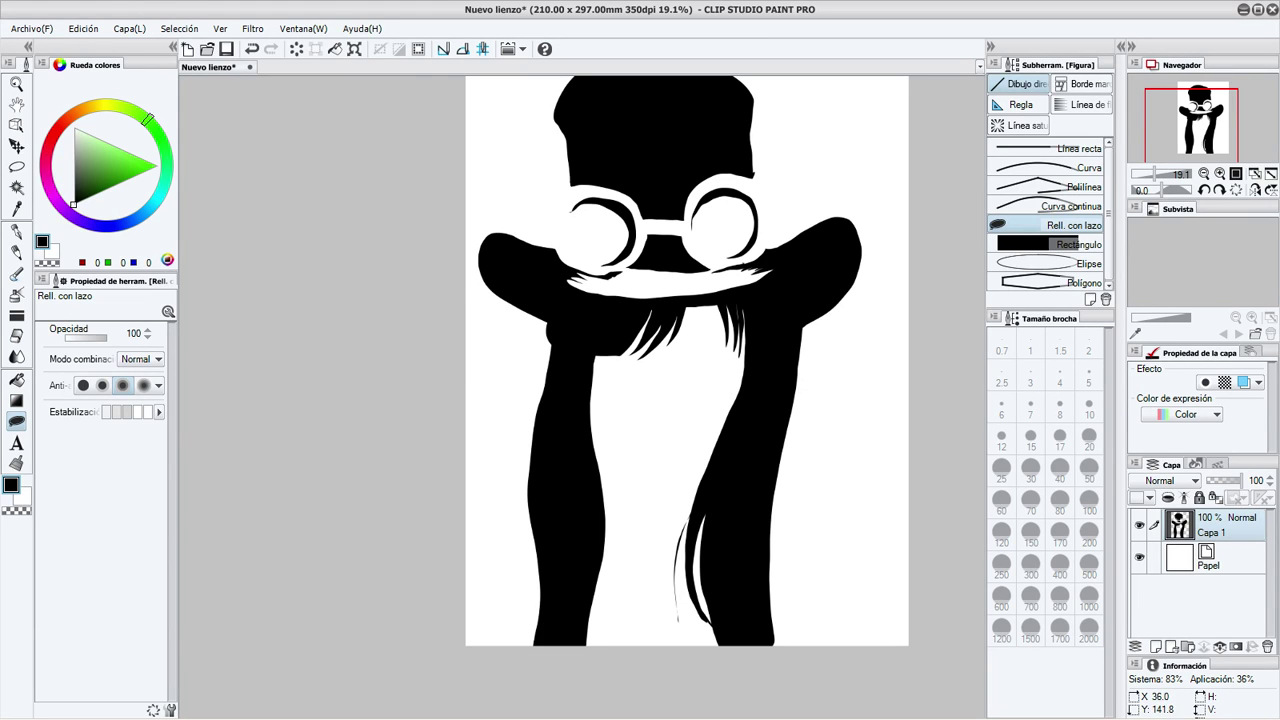
drag(619, 450, 543, 490)
mouse_move(466, 343)
mouse_down()
mouse_move(468, 422)
mouse_move(453, 338)
mouse_up()
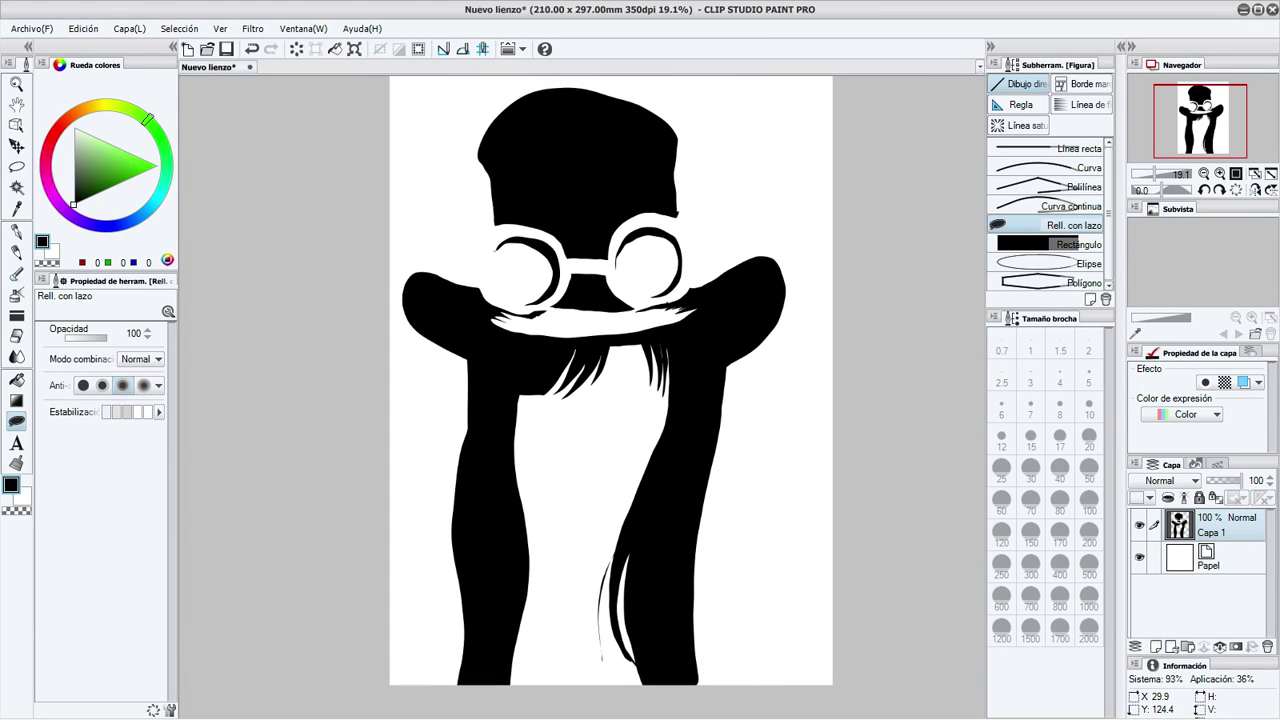
Lasso-fill the face details in black: the right eye and eyebrow, nose shadow, lips and the shadow under the jaw
mouse_move(628, 361)
mouse_down()
mouse_move(642, 423)
mouse_move(637, 328)
mouse_move(620, 401)
mouse_move(640, 414)
mouse_move(604, 401)
mouse_move(657, 380)
mouse_move(592, 396)
mouse_up()
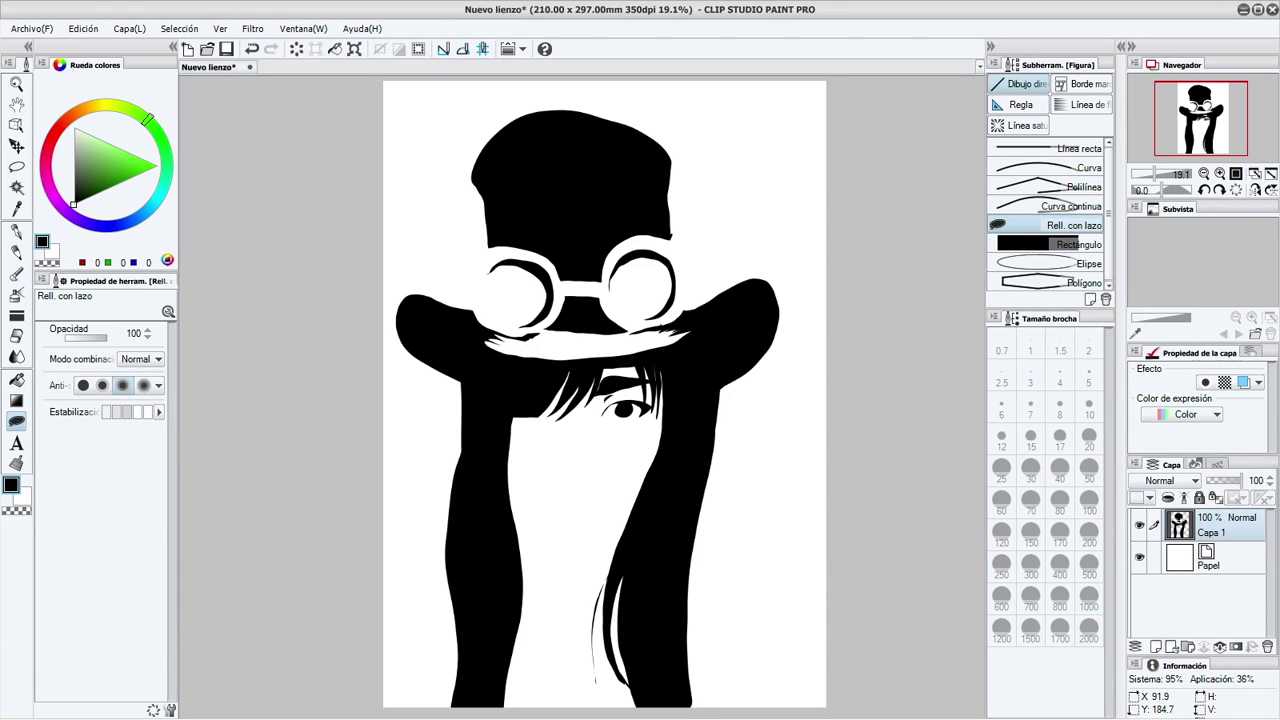
drag(571, 476, 586, 475)
mouse_move(559, 409)
mouse_down()
mouse_move(537, 406)
mouse_move(567, 379)
mouse_move(548, 379)
mouse_up()
mouse_move(592, 498)
mouse_down()
mouse_move(567, 509)
mouse_move(593, 503)
mouse_up()
drag(524, 518, 528, 444)
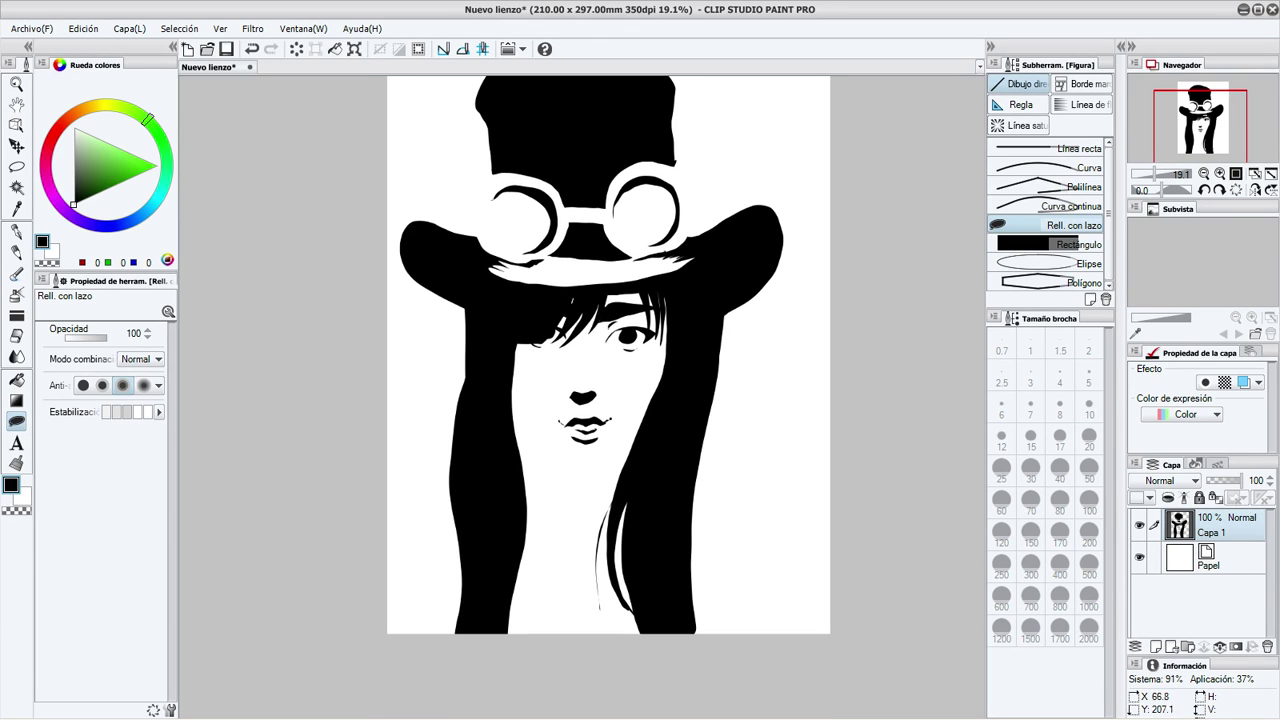
mouse_move(631, 452)
mouse_down()
mouse_move(598, 477)
mouse_move(552, 471)
mouse_move(535, 451)
mouse_move(618, 491)
mouse_up()
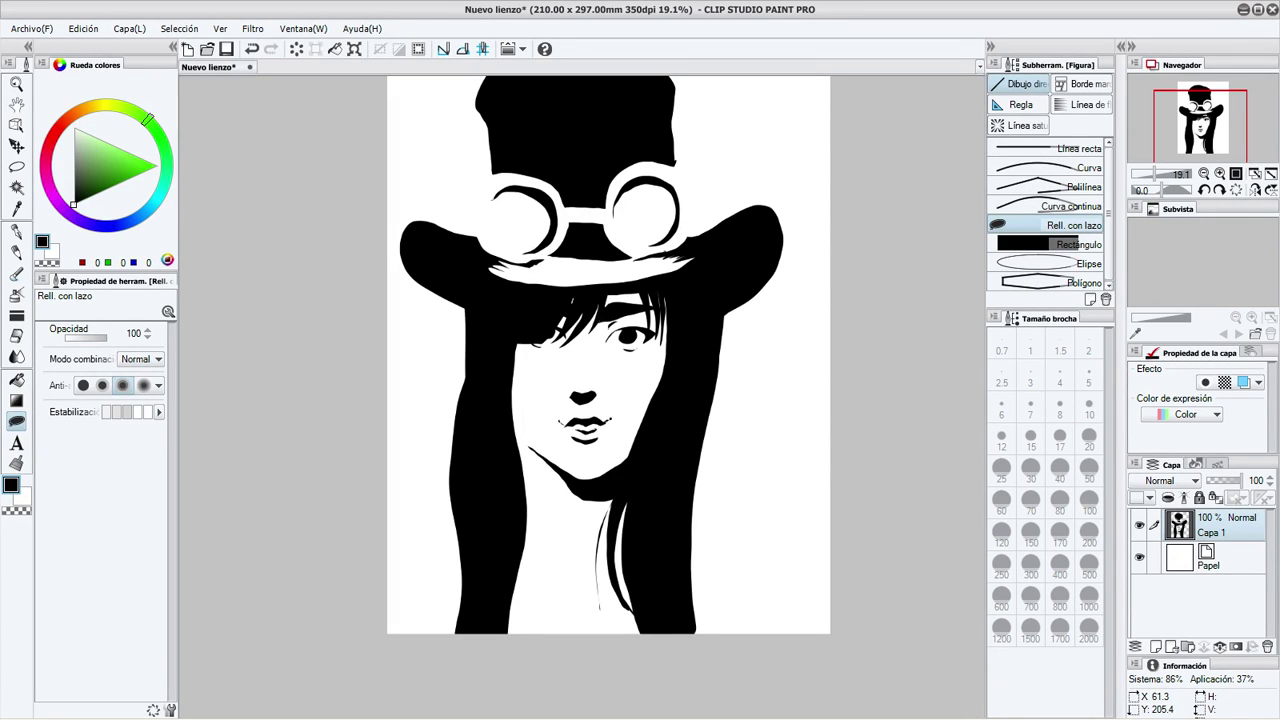
mouse_move(527, 449)
mouse_down()
mouse_move(512, 427)
mouse_move(516, 454)
mouse_move(538, 457)
mouse_move(512, 410)
mouse_up()
key(ctrl+z)
drag(536, 458, 504, 386)
key(ctrl+z)
key(ctrl+z)
key(ctrl+z)
Lasso-fill a curved black choker around the neck and hang a small ring from its centre
mouse_move(598, 529)
mouse_down()
mouse_move(588, 449)
mouse_move(590, 463)
mouse_move(600, 440)
mouse_move(536, 427)
mouse_move(525, 390)
mouse_up()
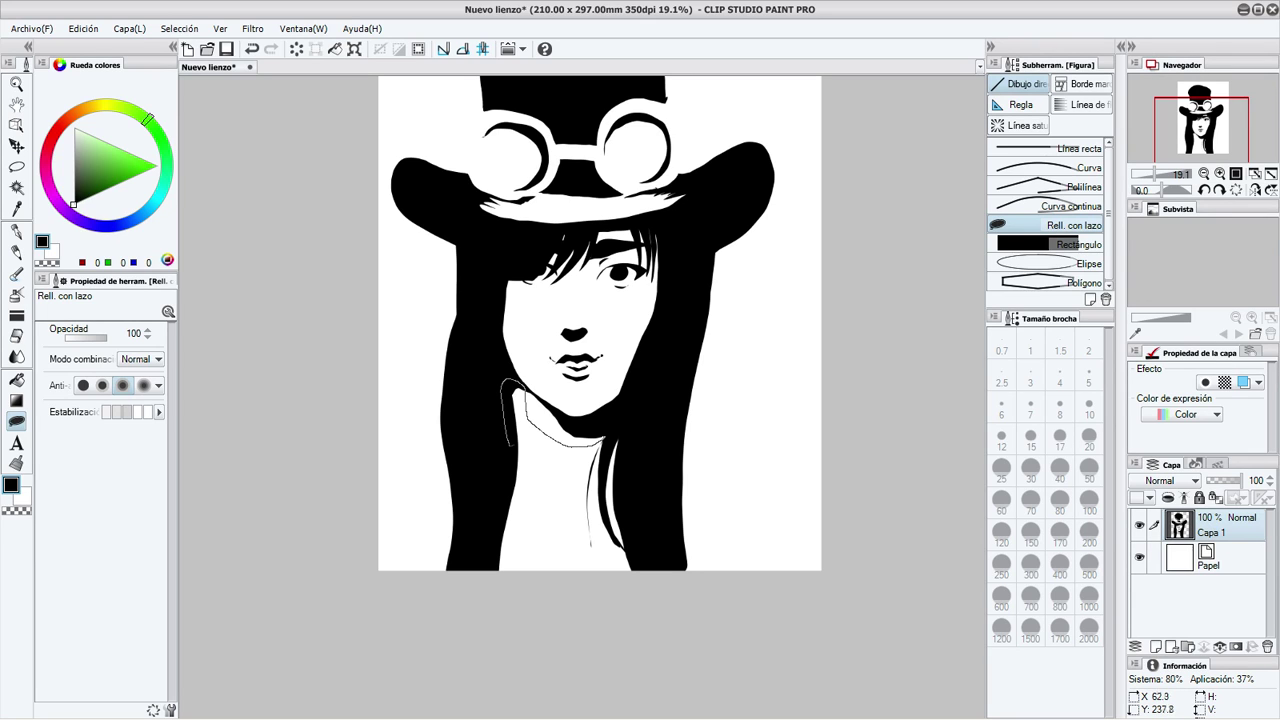
mouse_move(509, 445)
mouse_down()
mouse_move(601, 469)
mouse_move(618, 424)
mouse_up()
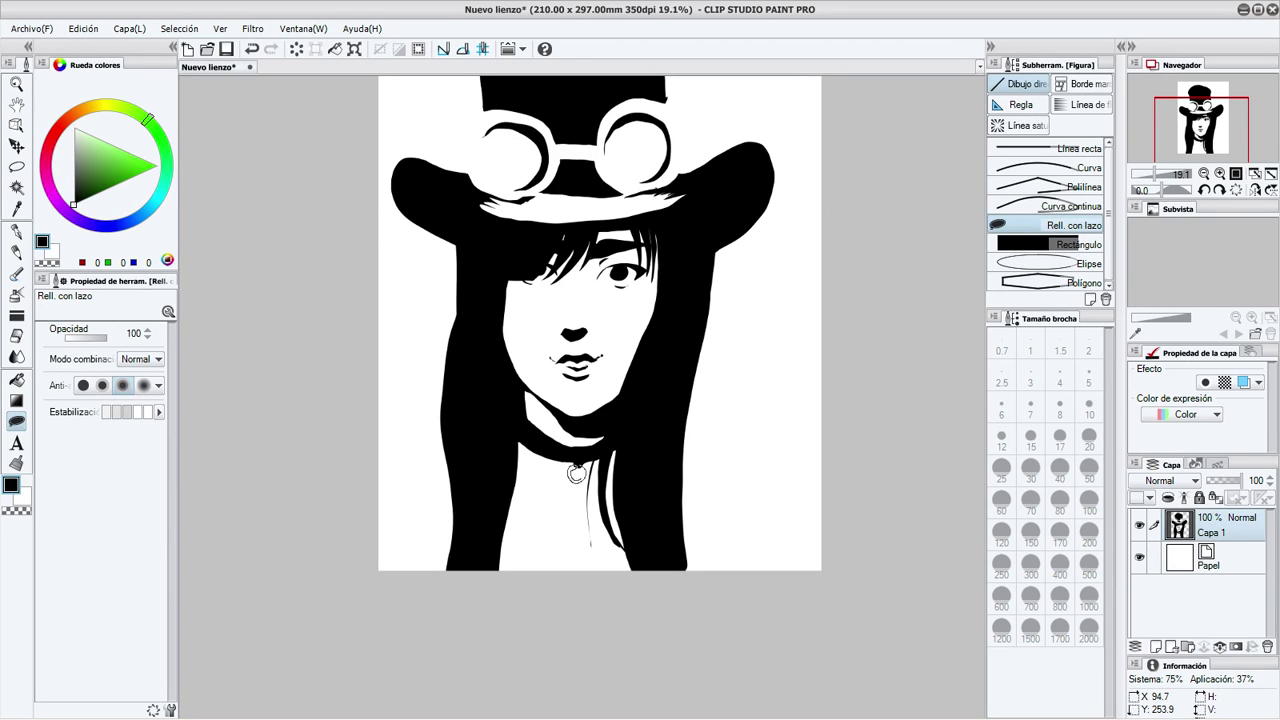
scroll(600, 400, up, 5)
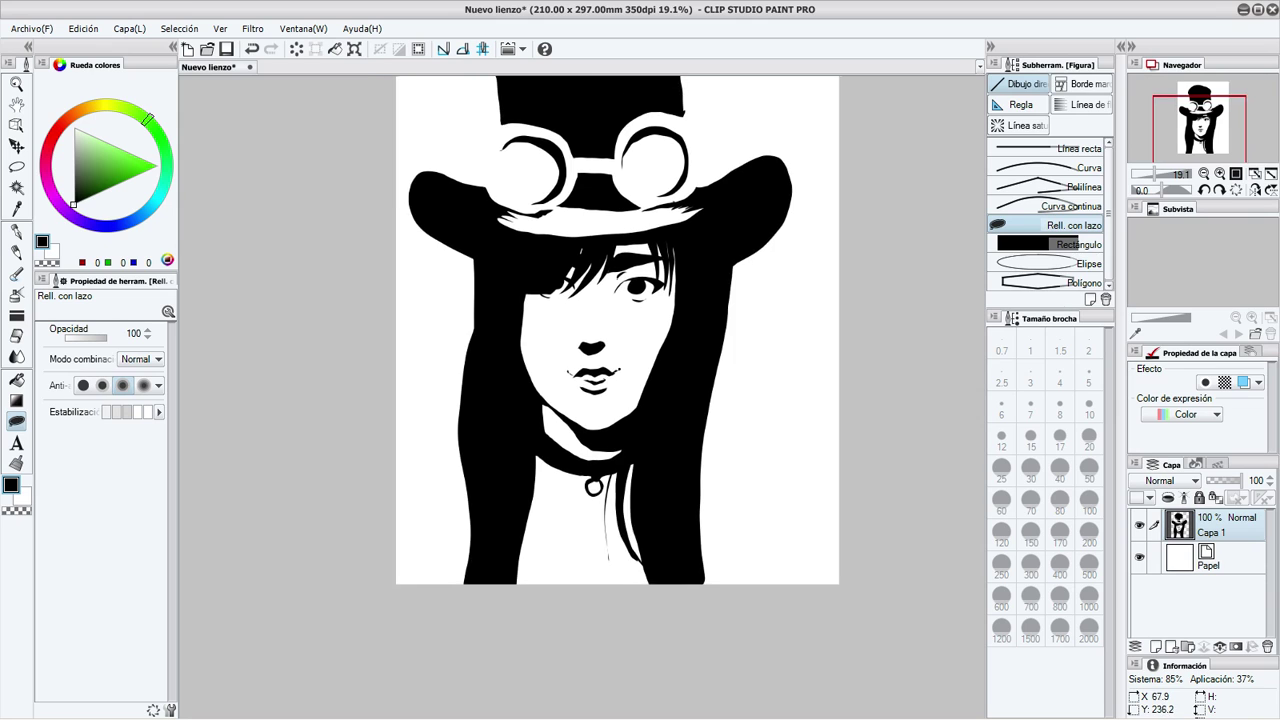
Add thin curved inner lines to both goggle lenses and fill in more black on the hat beneath the goggles
drag(549, 493, 547, 496)
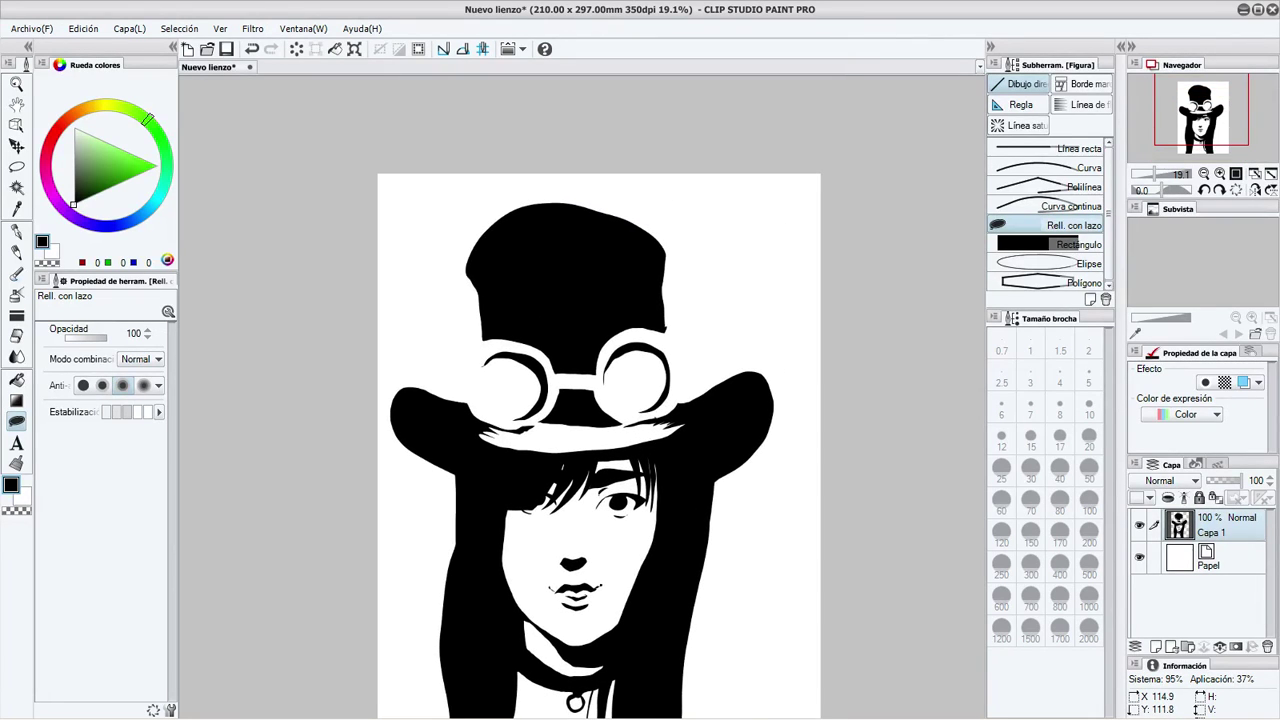
mouse_move(609, 383)
mouse_down()
mouse_move(659, 381)
mouse_move(654, 403)
mouse_move(619, 408)
mouse_move(607, 393)
mouse_move(656, 398)
mouse_move(630, 362)
mouse_up()
mouse_move(486, 372)
mouse_down()
mouse_move(514, 368)
mouse_move(518, 411)
mouse_move(494, 412)
mouse_move(486, 372)
mouse_move(460, 402)
mouse_up()
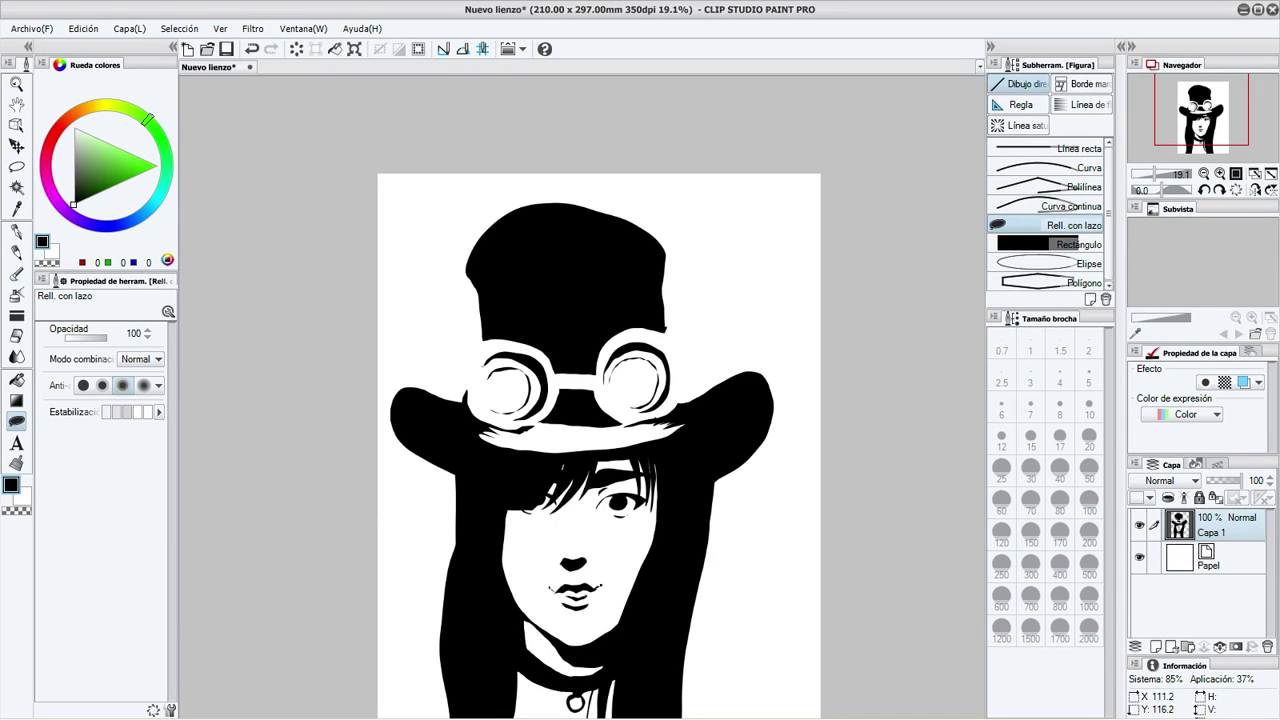
mouse_move(657, 420)
mouse_down()
mouse_move(614, 413)
mouse_move(659, 420)
mouse_move(516, 432)
mouse_move(604, 422)
mouse_up()
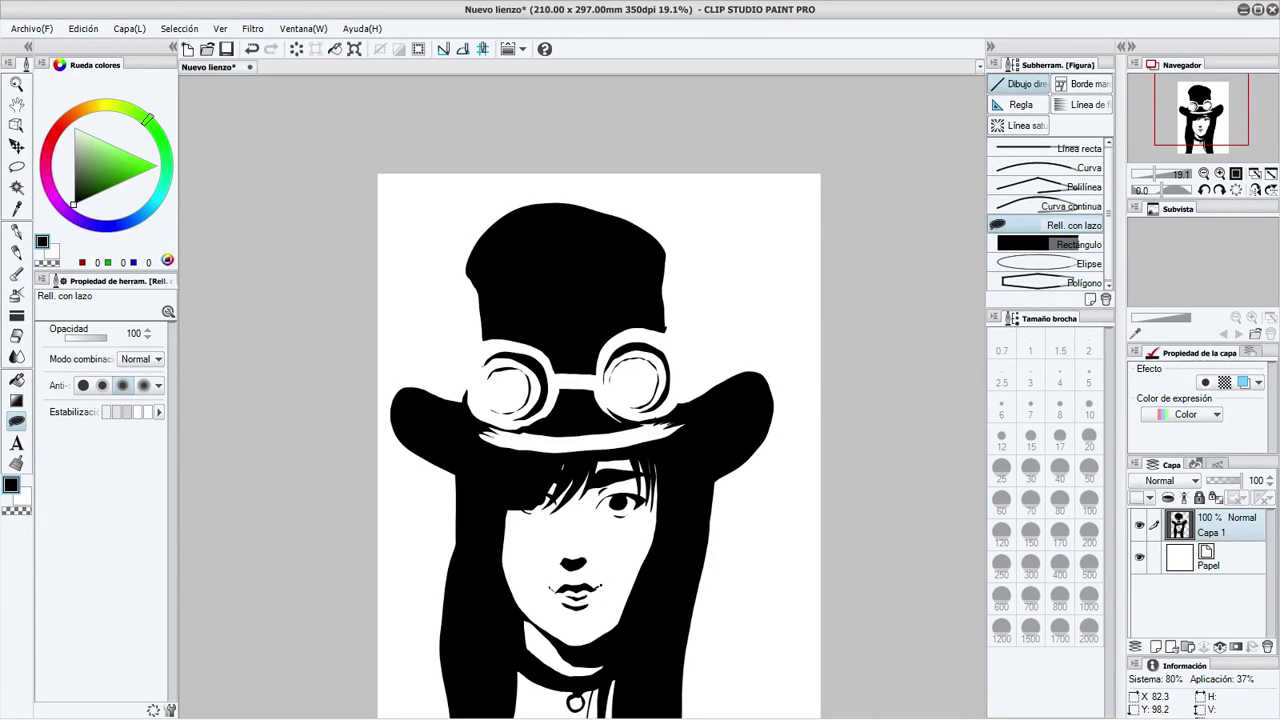
Add black hair strands along both sides of the face, curving over the cheeks
mouse_move(541, 550)
mouse_down()
mouse_move(580, 485)
mouse_move(572, 398)
mouse_up()
drag(564, 445, 544, 434)
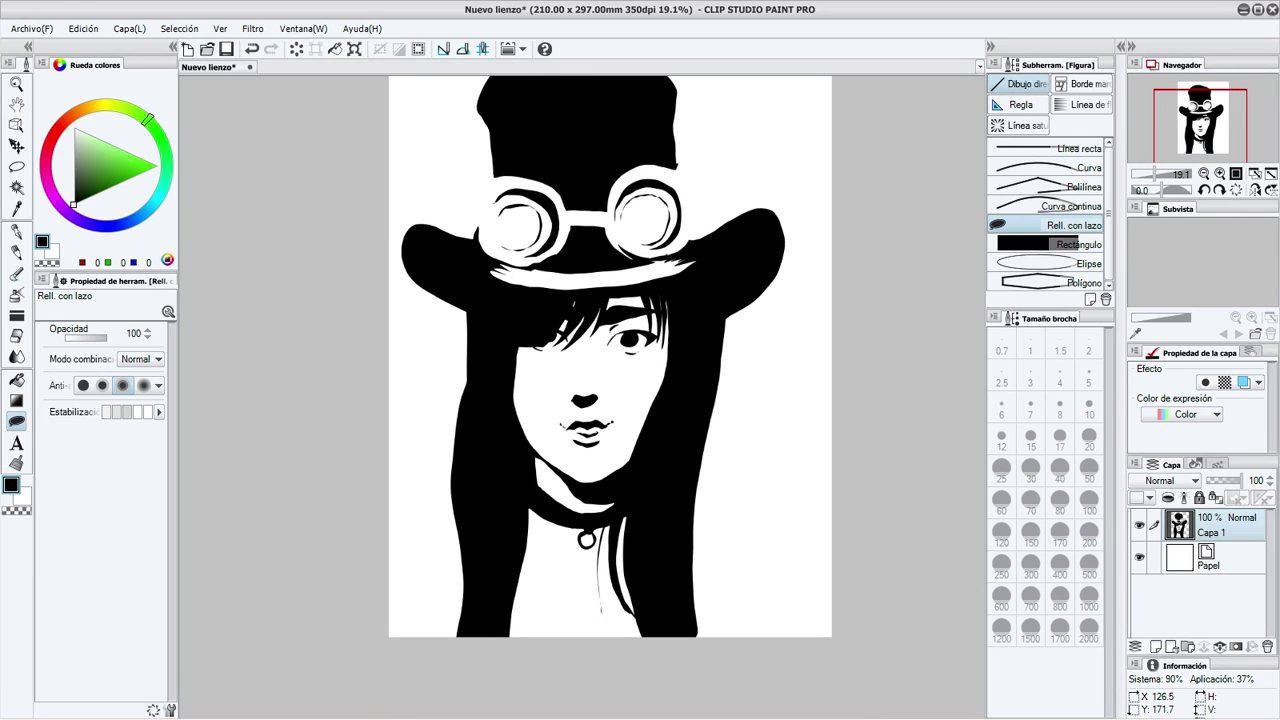
mouse_move(660, 304)
mouse_down()
mouse_move(627, 398)
mouse_move(652, 444)
mouse_move(688, 306)
mouse_up()
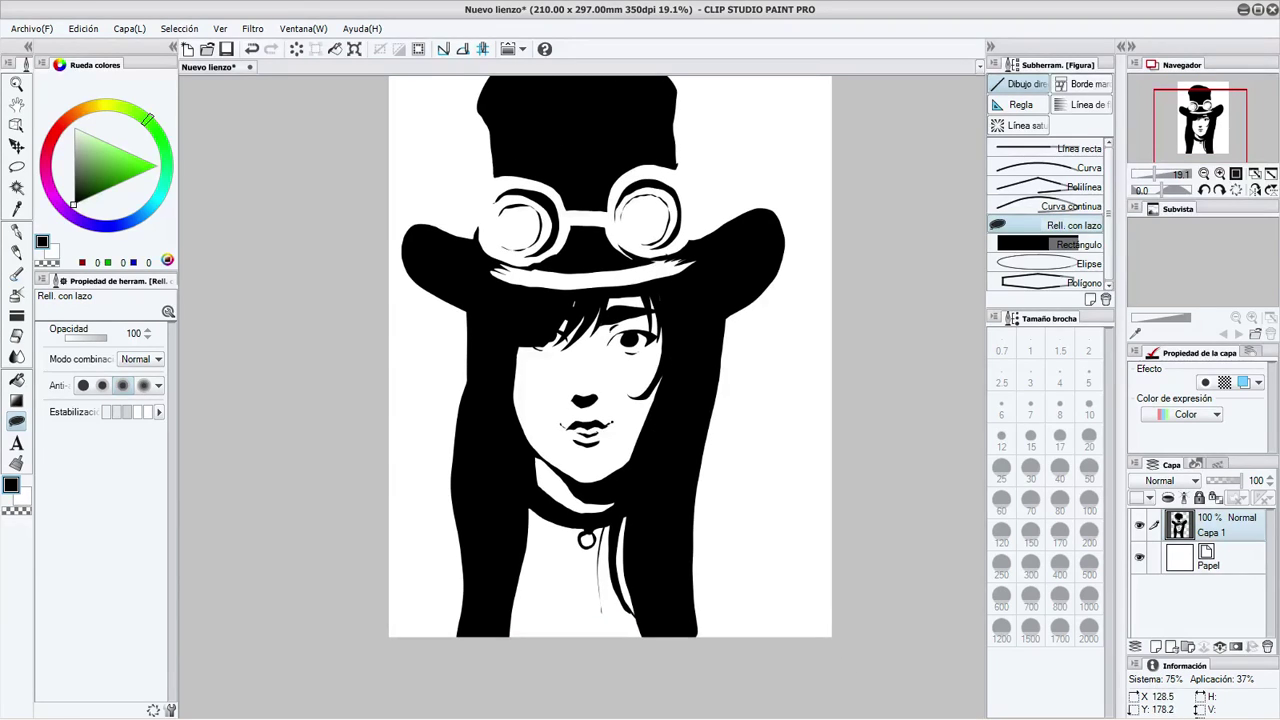
mouse_move(516, 355)
mouse_down()
mouse_move(524, 420)
mouse_move(510, 346)
mouse_move(530, 332)
mouse_up()
Lasso-fill the black garment with a V-shaped neckline and puffed shoulders on both sides, closing the gaps beside the hair
mouse_move(579, 588)
mouse_down()
mouse_move(582, 420)
mouse_move(592, 455)
mouse_move(560, 504)
mouse_move(502, 530)
mouse_move(668, 470)
mouse_up()
scroll(660, 404, up, 2)
mouse_move(660, 402)
mouse_down()
mouse_move(766, 422)
mouse_move(752, 538)
mouse_move(704, 616)
mouse_move(668, 612)
mouse_up()
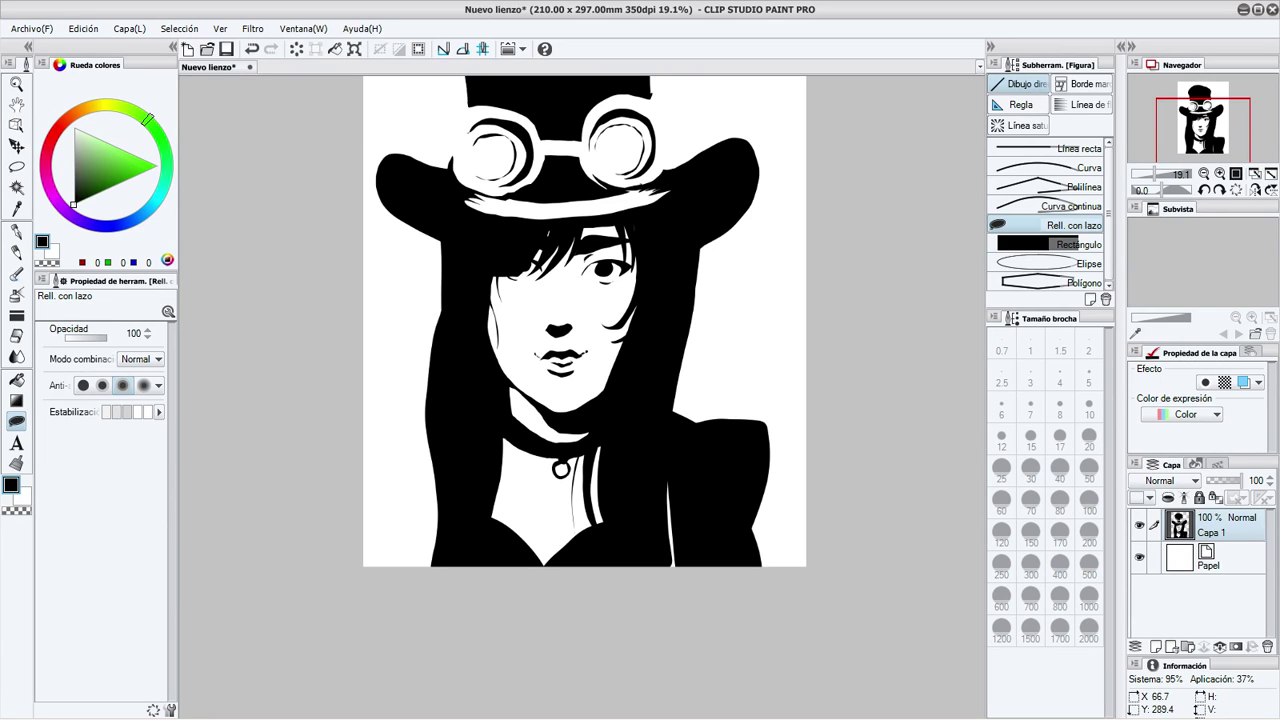
drag(668, 460, 660, 466)
mouse_move(444, 402)
mouse_down()
mouse_move(346, 416)
mouse_move(358, 568)
mouse_move(456, 478)
mouse_move(446, 404)
mouse_up()
mouse_move(366, 454)
mouse_down()
mouse_move(374, 506)
mouse_move(370, 460)
mouse_up()
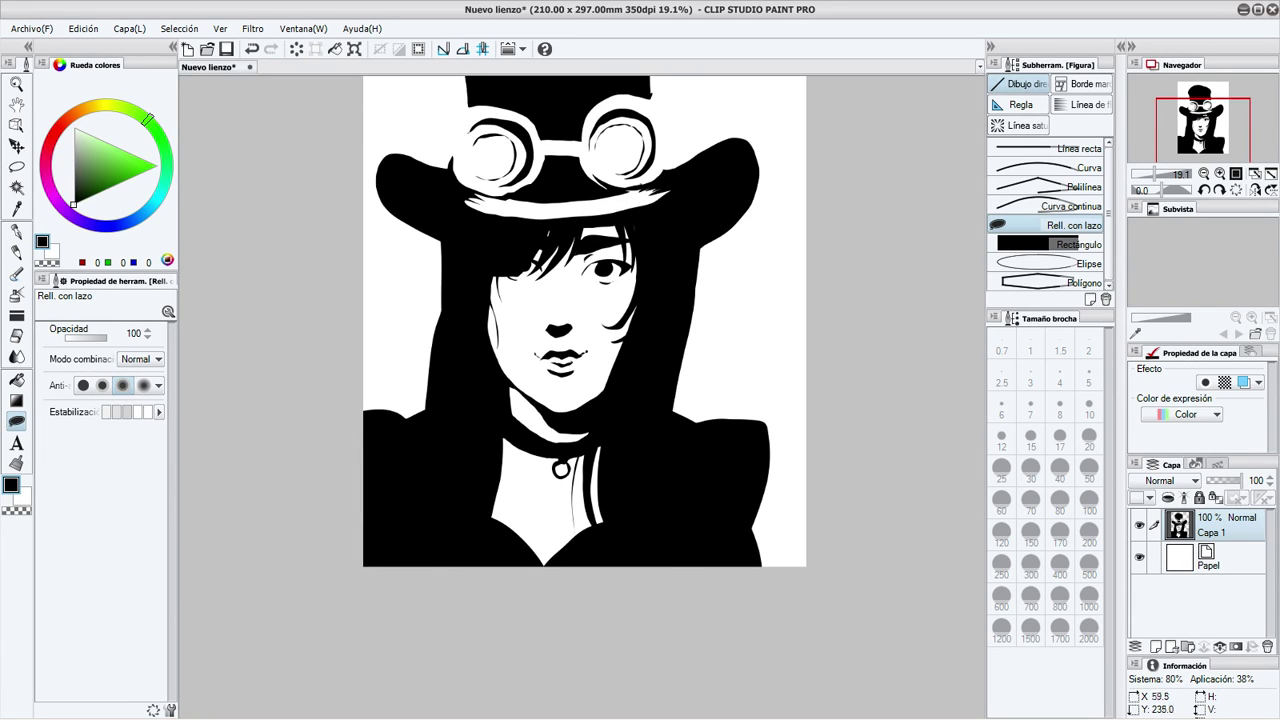
Draw thin round eyeglasses over the eyes, with a curved bridge across the nose
mouse_move(684, 422)
mouse_down()
mouse_move(652, 472)
mouse_move(672, 560)
mouse_move(655, 524)
mouse_move(670, 522)
mouse_up()
mouse_move(637, 357)
mouse_down()
mouse_move(620, 411)
mouse_move(582, 402)
mouse_move(628, 355)
mouse_up()
mouse_move(532, 352)
mouse_down()
mouse_move(532, 412)
mouse_move(492, 375)
mouse_move(545, 366)
mouse_move(570, 382)
mouse_move(554, 387)
mouse_up()
mouse_move(466, 405)
mouse_down()
mouse_move(437, 466)
mouse_move(444, 402)
mouse_move(457, 424)
mouse_up()
mouse_move(498, 462)
mouse_down()
mouse_move(474, 430)
mouse_move(466, 332)
mouse_up()
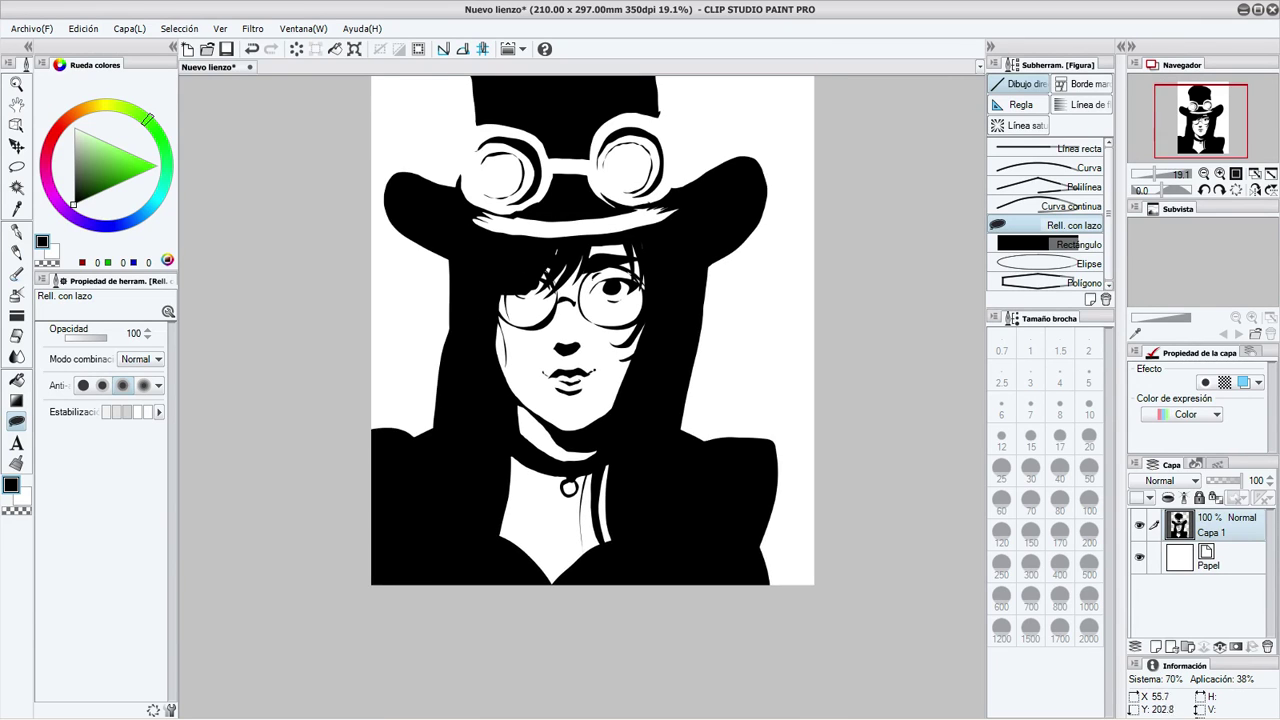
mouse_move(527, 424)
mouse_down()
mouse_move(546, 478)
mouse_move(565, 467)
mouse_move(593, 493)
mouse_move(558, 420)
mouse_move(569, 486)
mouse_up()
drag(518, 389, 470, 391)
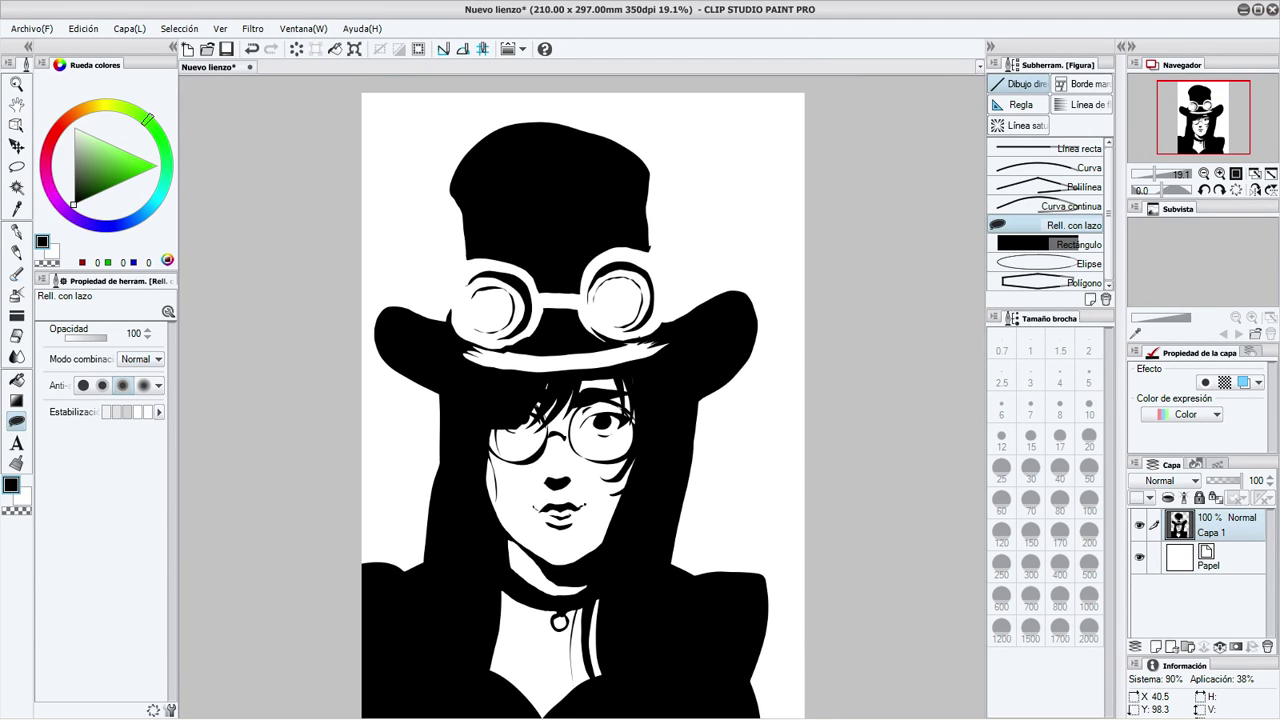